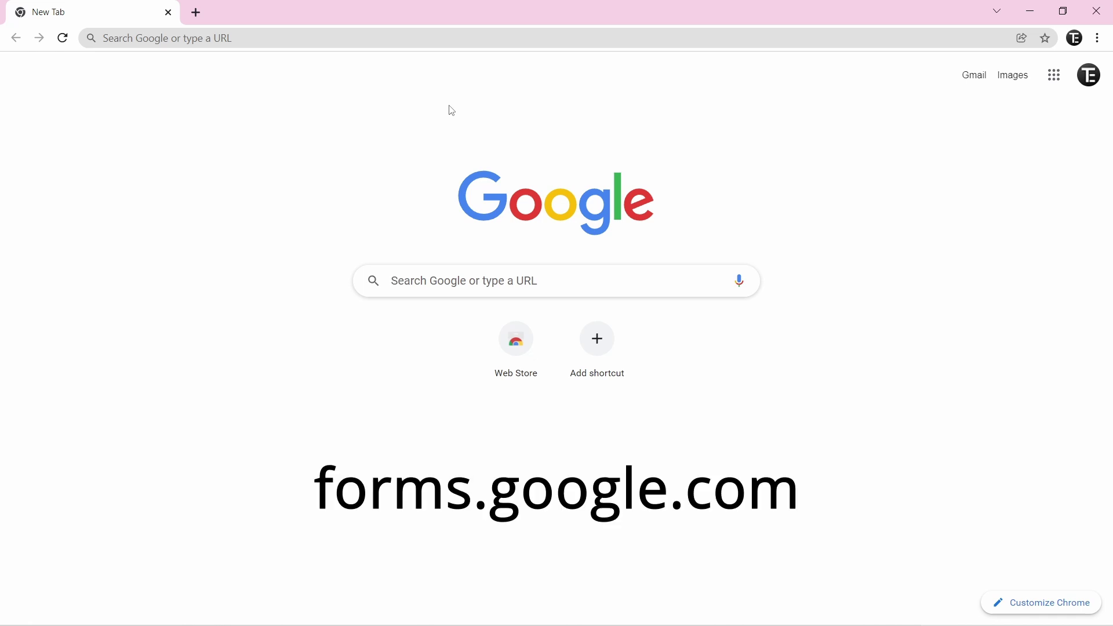
# - Focus the Chrome address bar to enter the Google Forms address
pyautogui.click(418, 32)
# - Load forms.google.com and start a new form from the Blank template
pyautogui.write('forms.google.com')
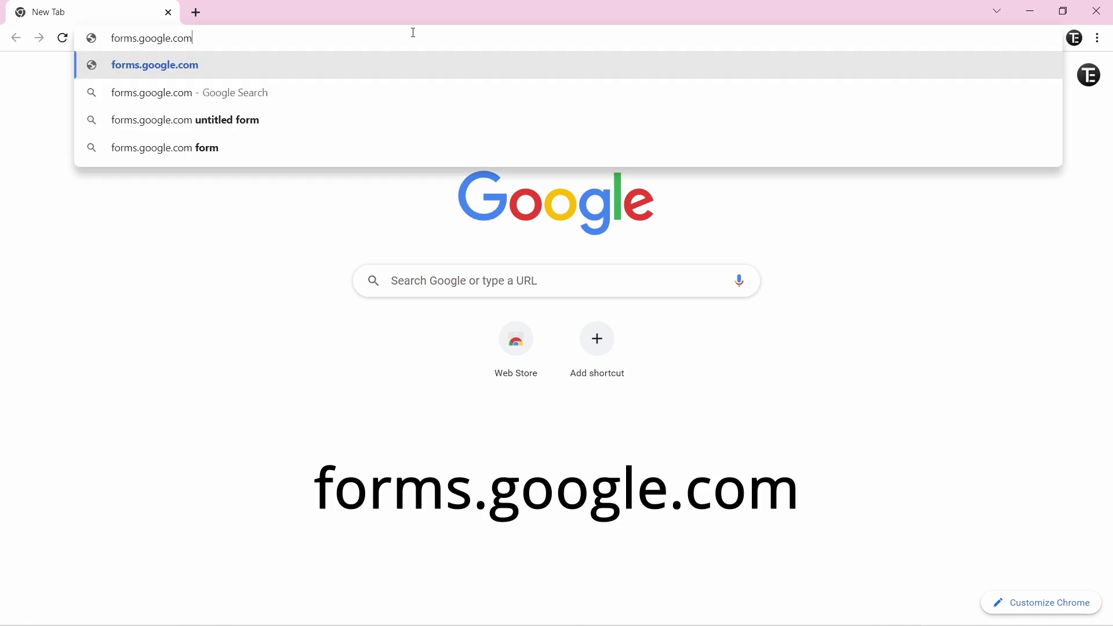
pyautogui.press('Return')
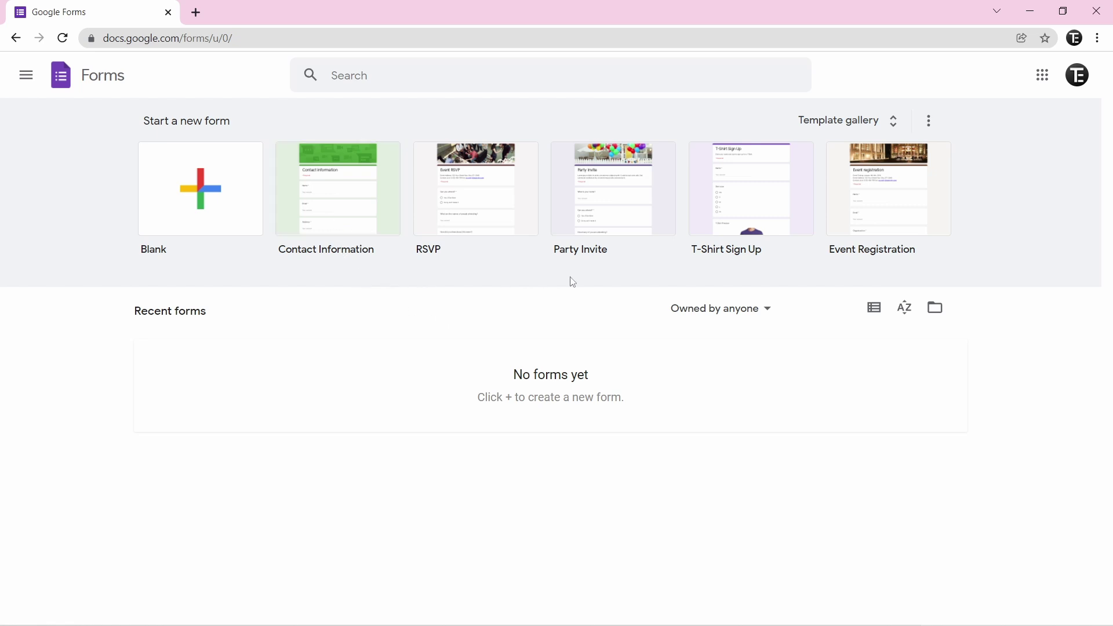
pyautogui.click(871, 121)
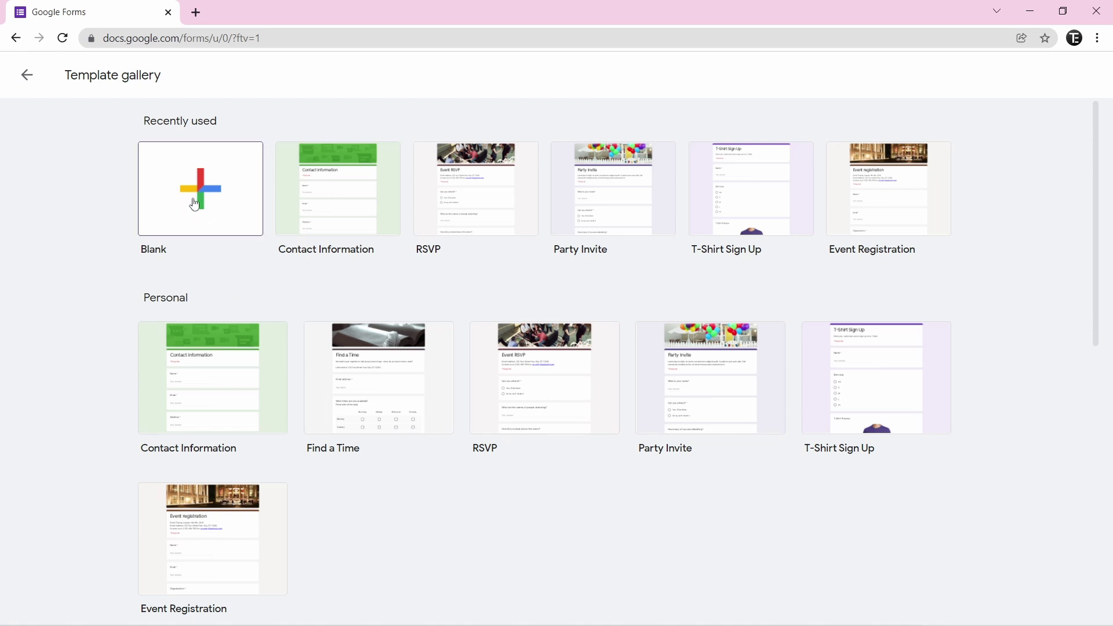
pyautogui.click(157, 190)
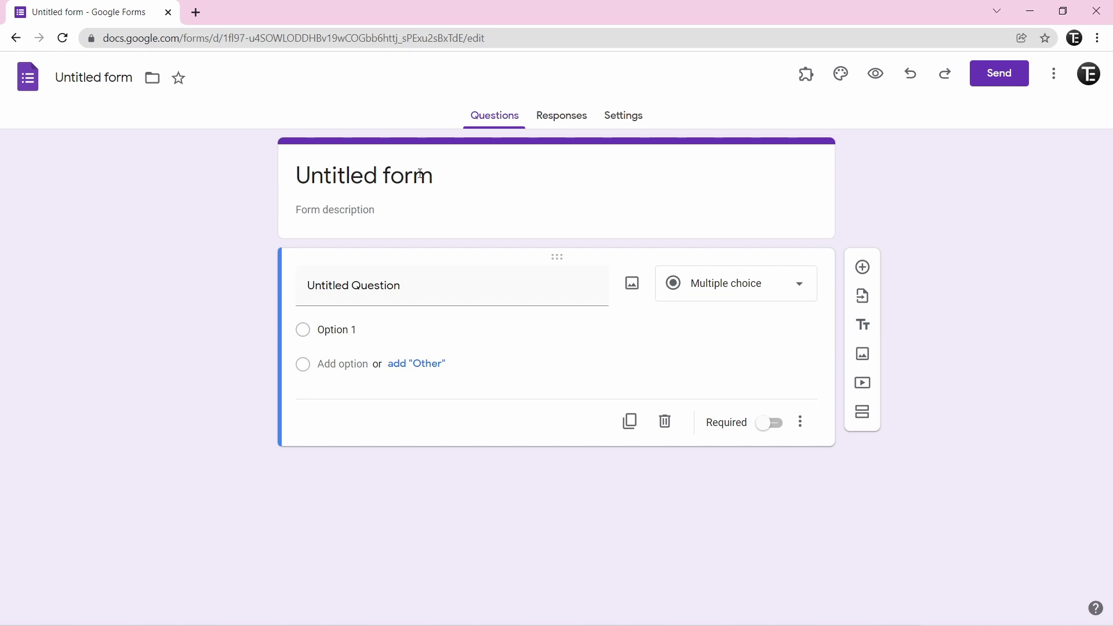
# - Rename the untitled form to 'Survey'
pyautogui.click(350, 173)
pyautogui.write('Survey')
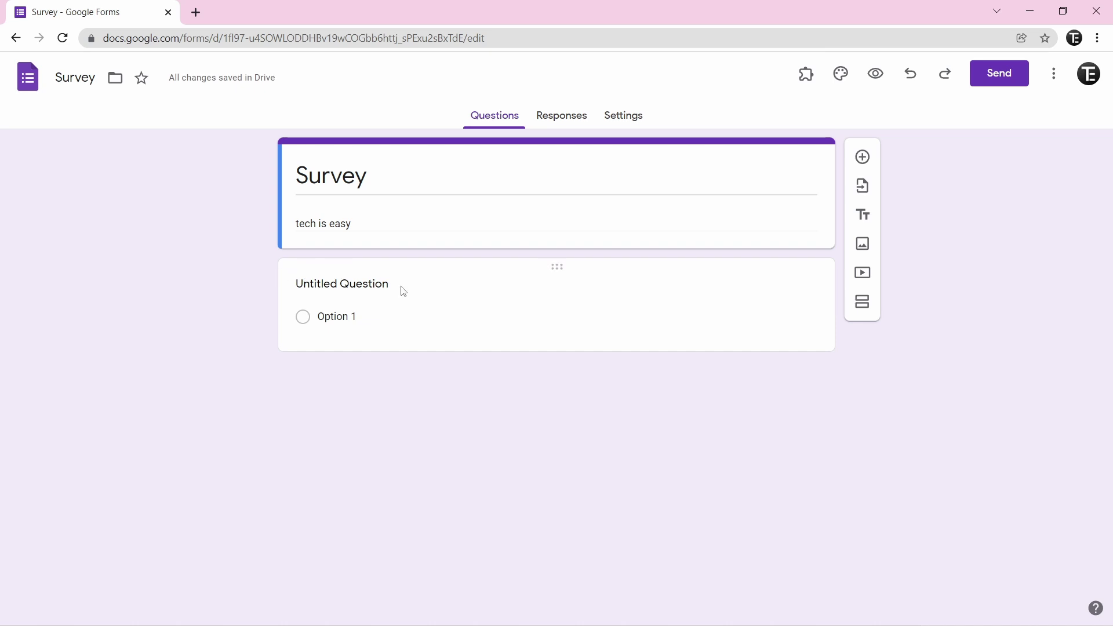
# - Retitle the first question 'Enter your Email ID' as a required Short answer question
pyautogui.click(467, 269)
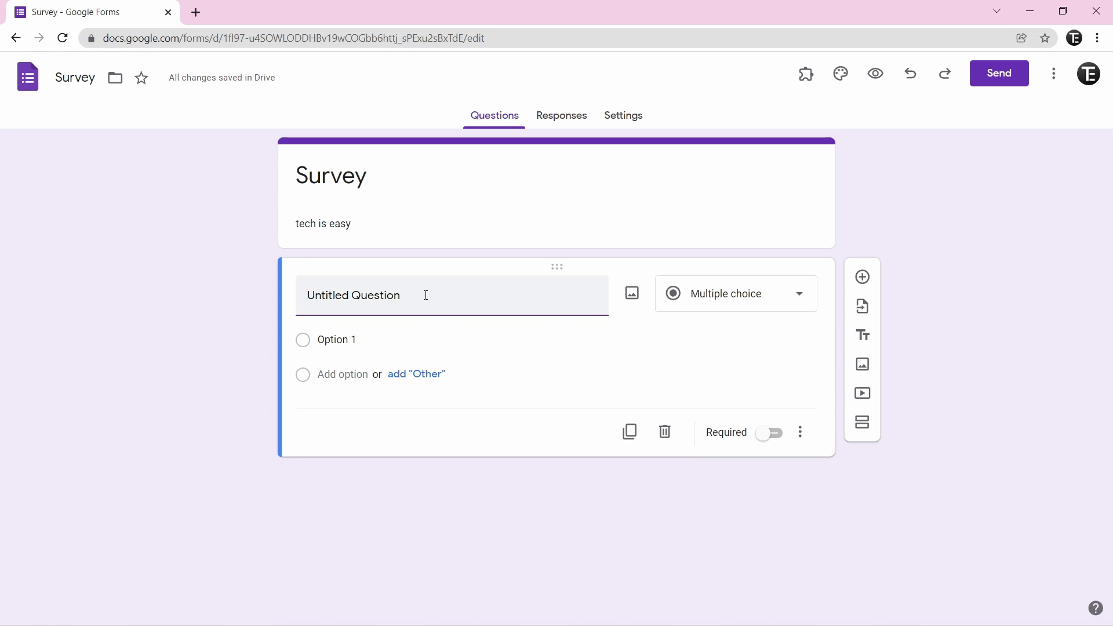
pyautogui.tripleClick(366, 297)
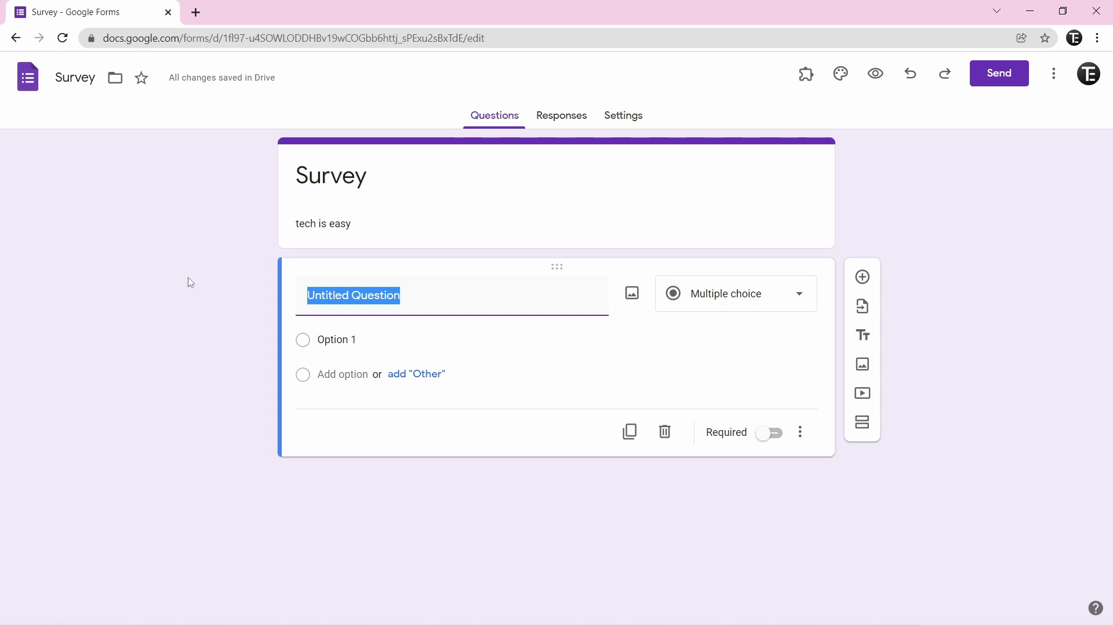
pyautogui.press('BackSpace')
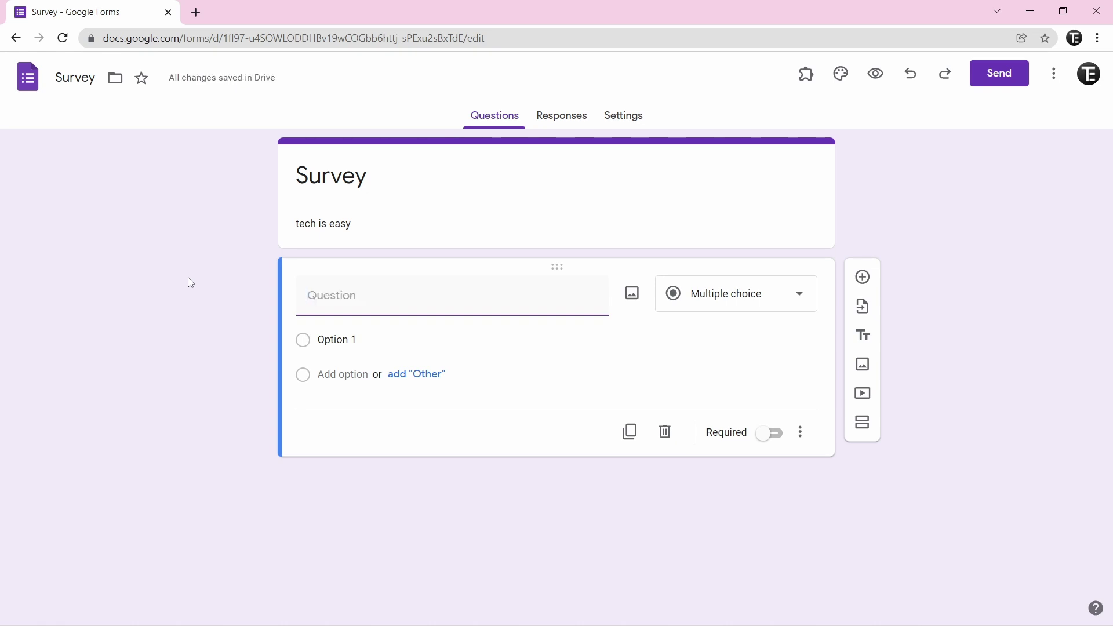
pyautogui.write('Enter your Email ID')
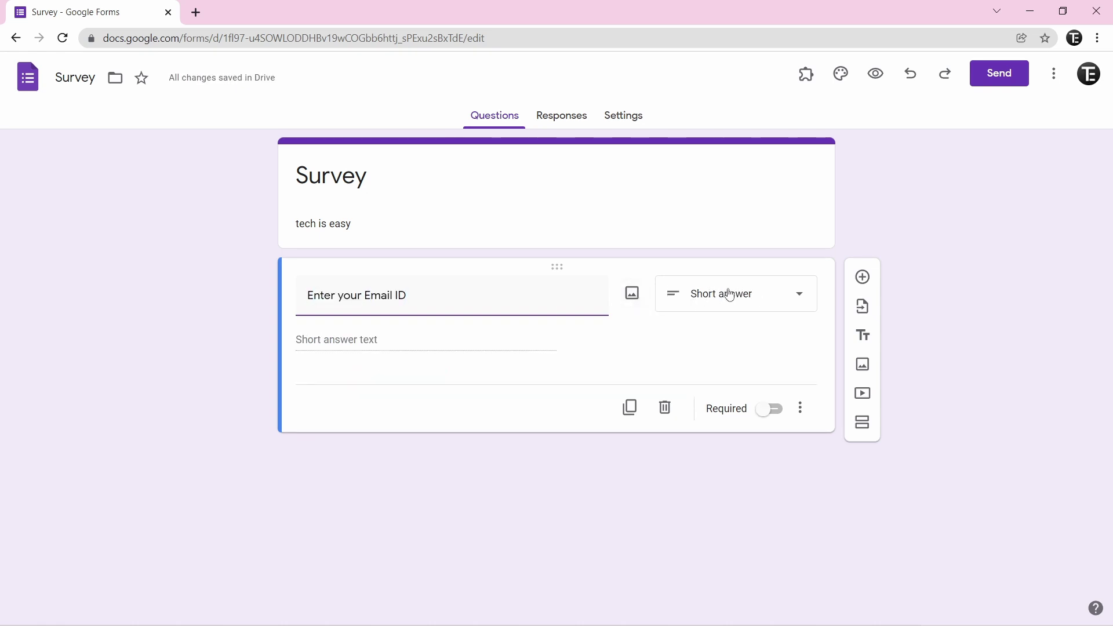
pyautogui.click(788, 302)
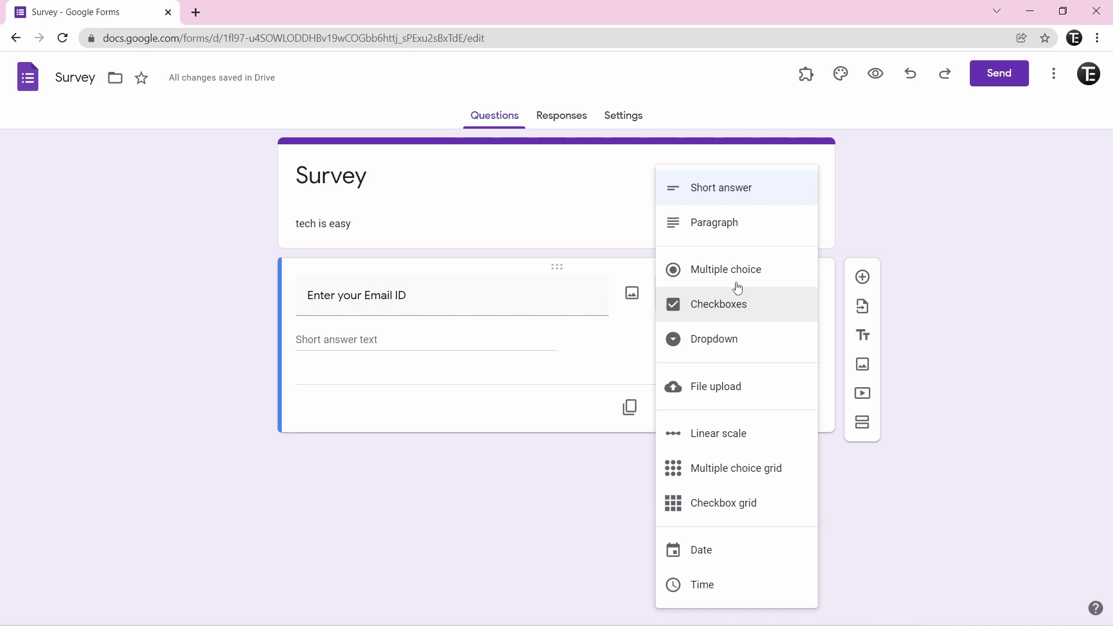
pyautogui.click(711, 199)
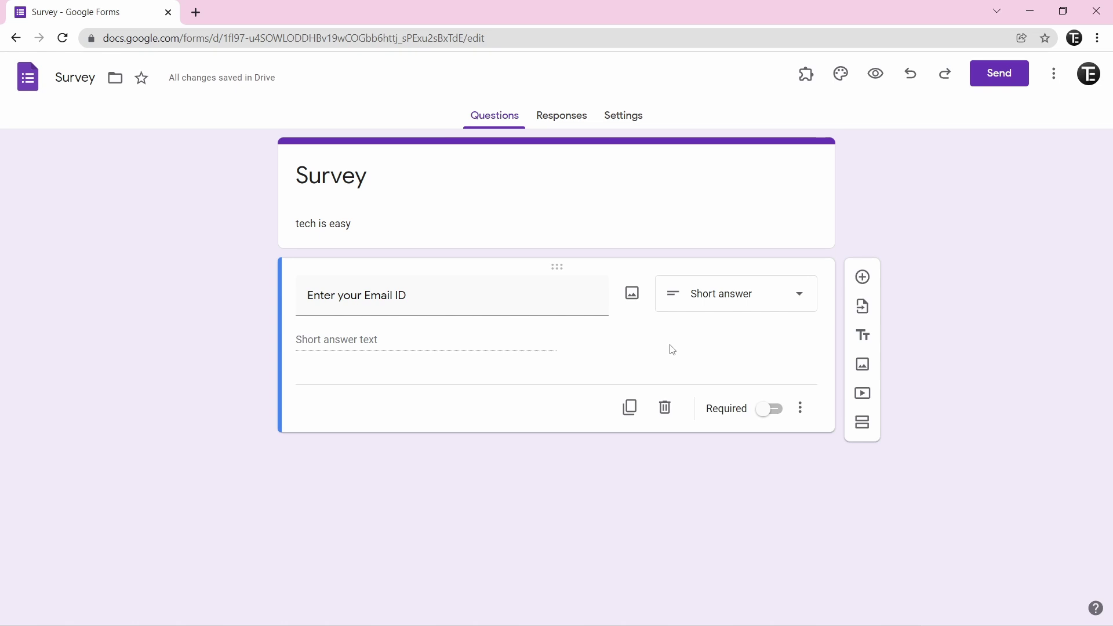
pyautogui.click(765, 410)
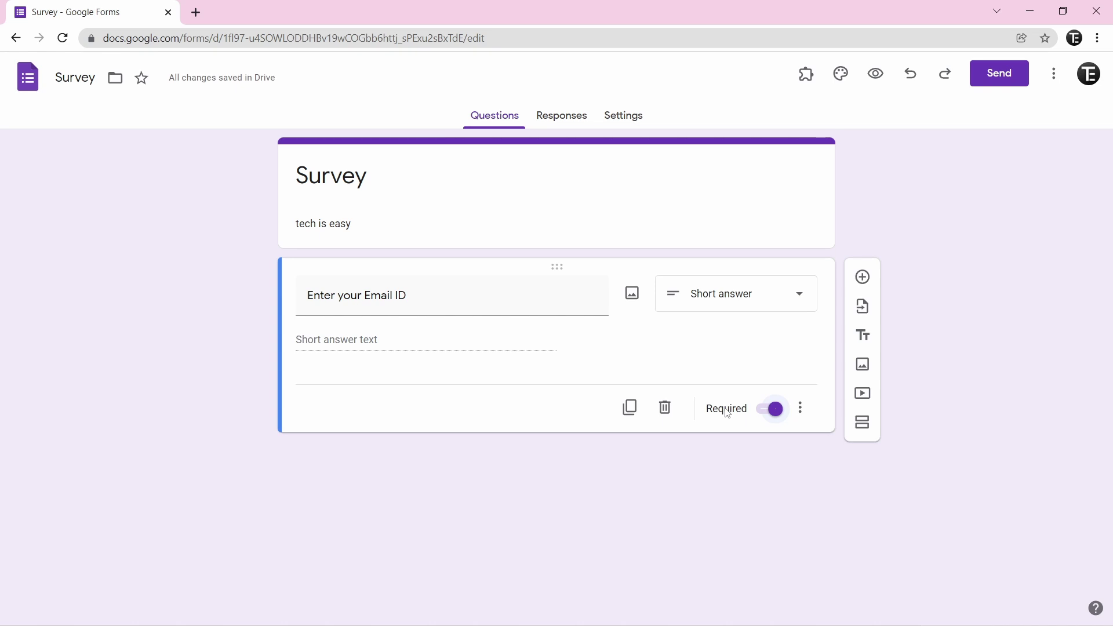
# - Add a Multiple choice question with the pasted wording 'Have you subscribed?'
pyautogui.click(863, 277)
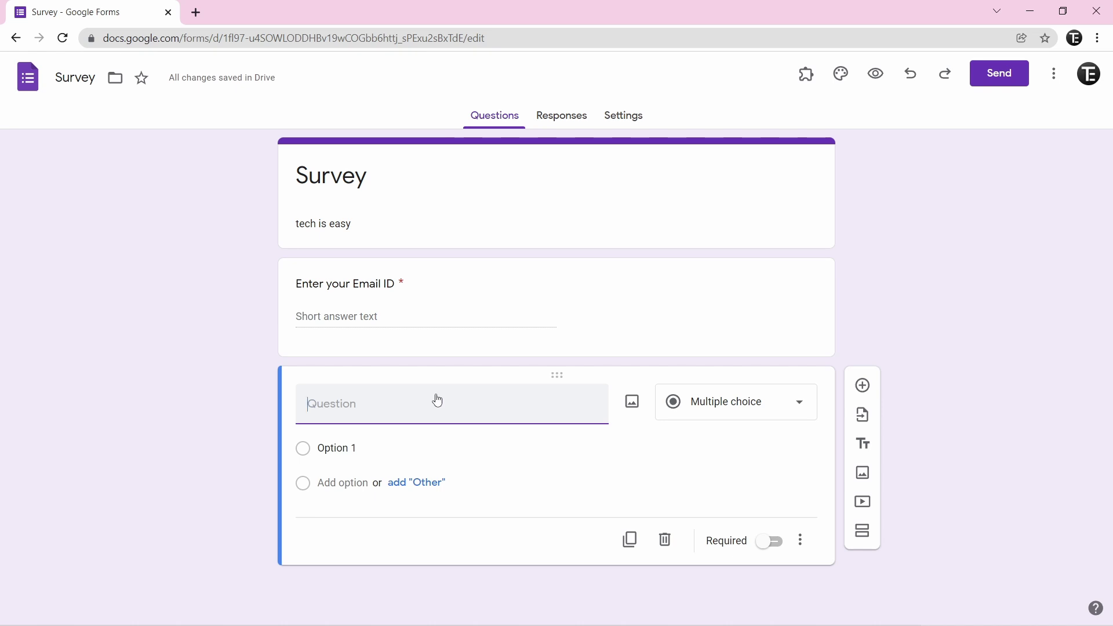
pyautogui.write('Have you subscribed?')
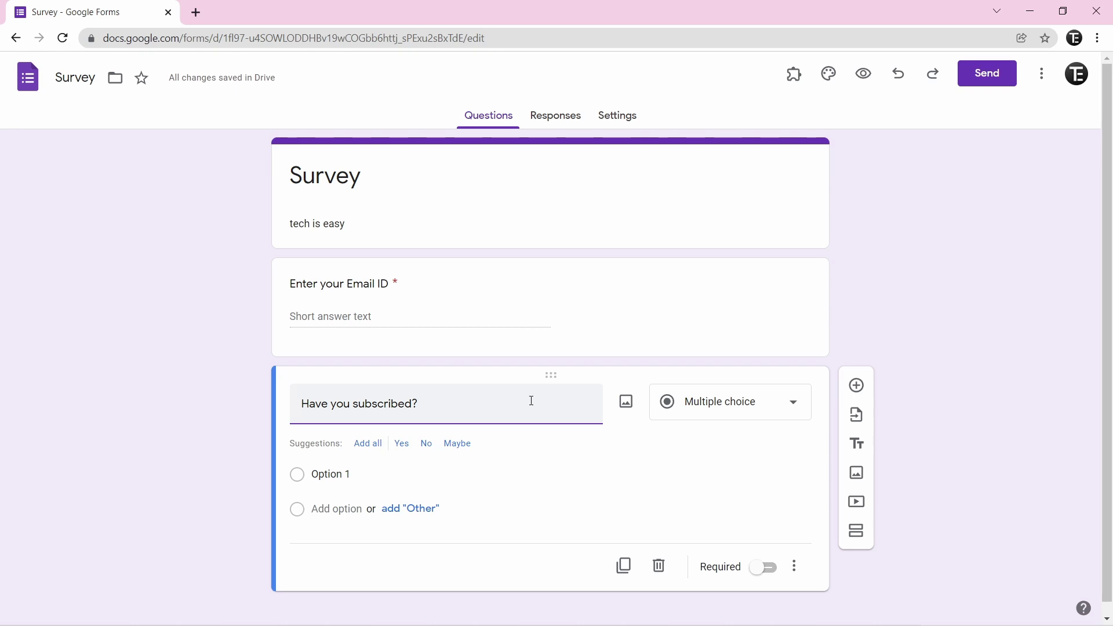
pyautogui.click(744, 406)
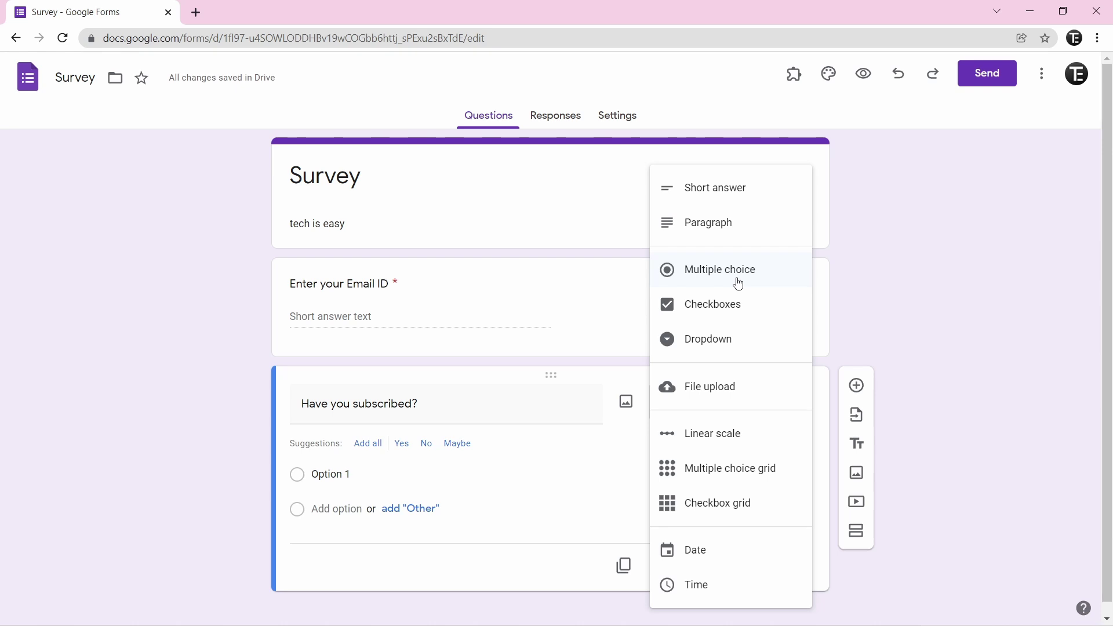
pyautogui.click(696, 276)
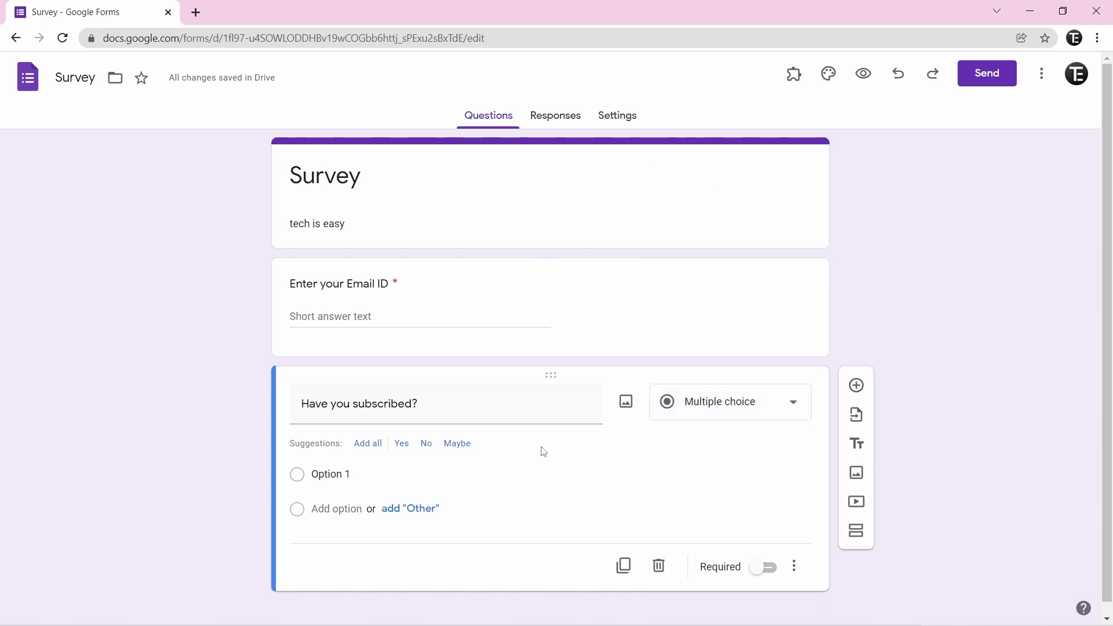
# - Give it answer options Yes and No, then delete and restore the question
pyautogui.click(356, 477)
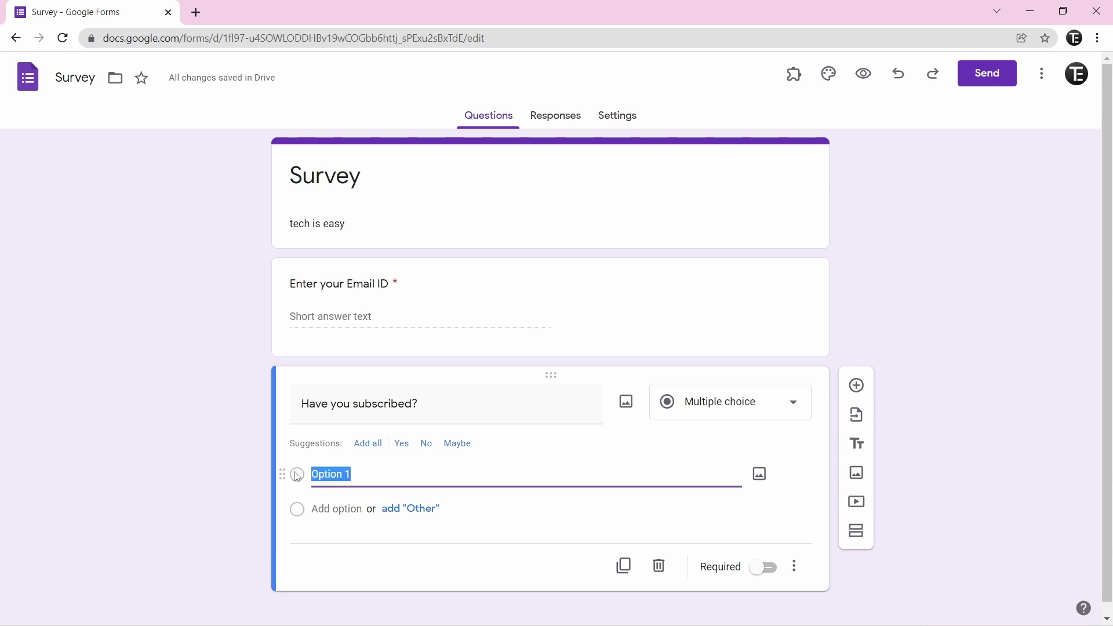
pyautogui.write('Yes')
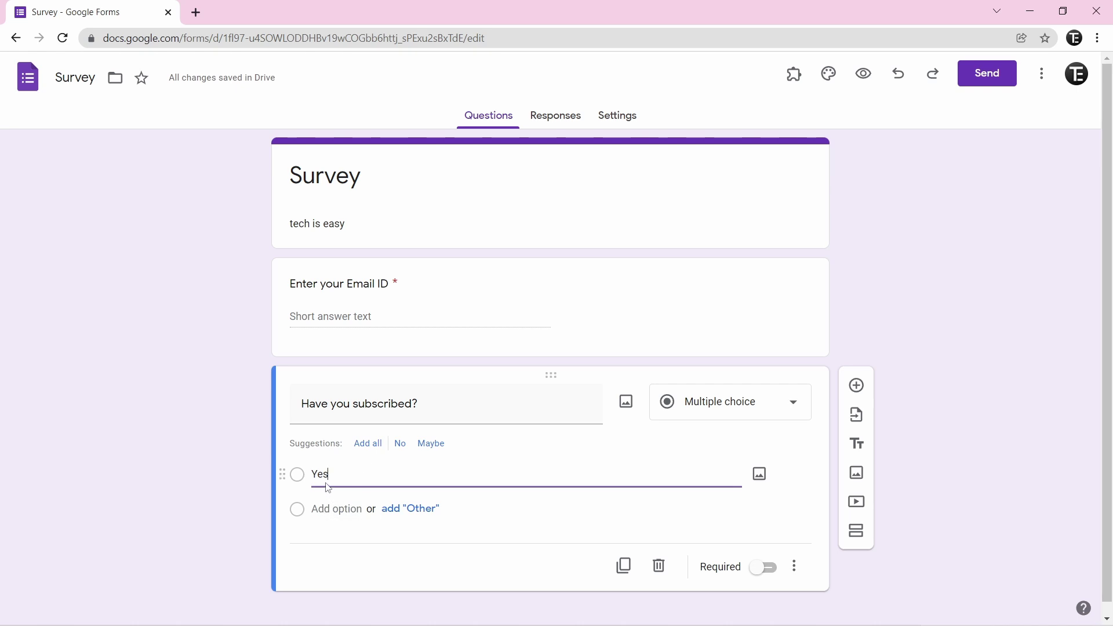
pyautogui.click(327, 510)
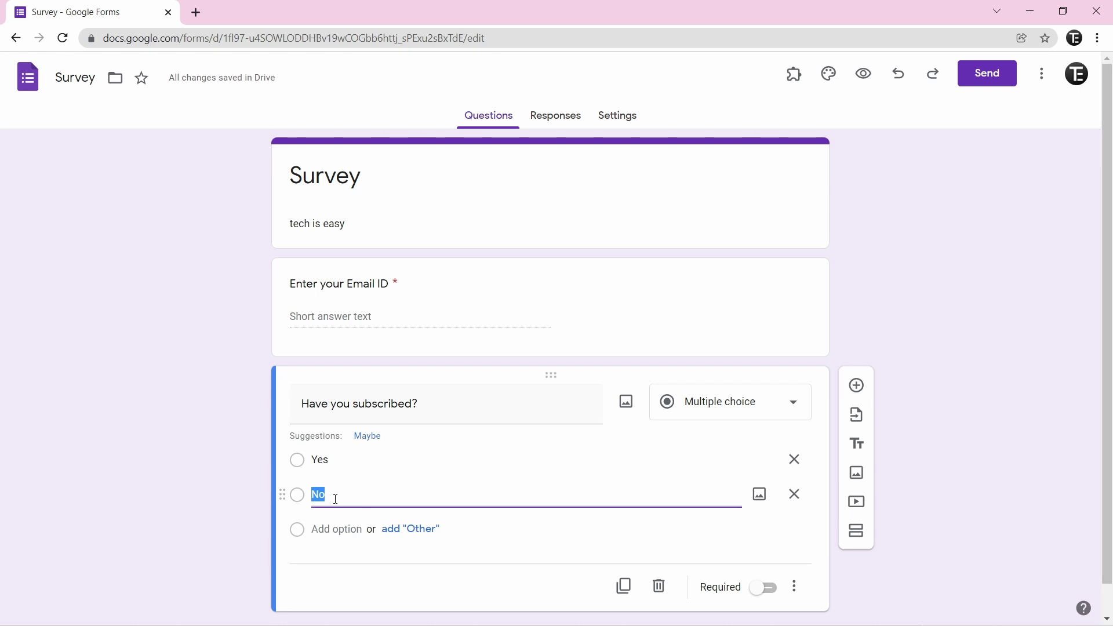
pyautogui.click(470, 514)
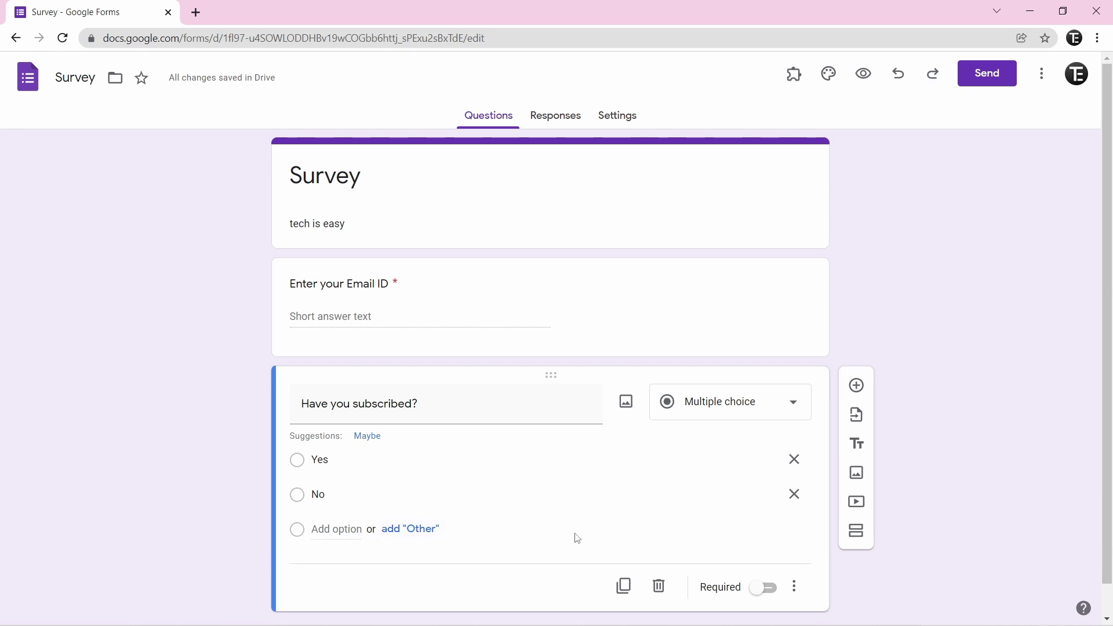
pyautogui.click(660, 587)
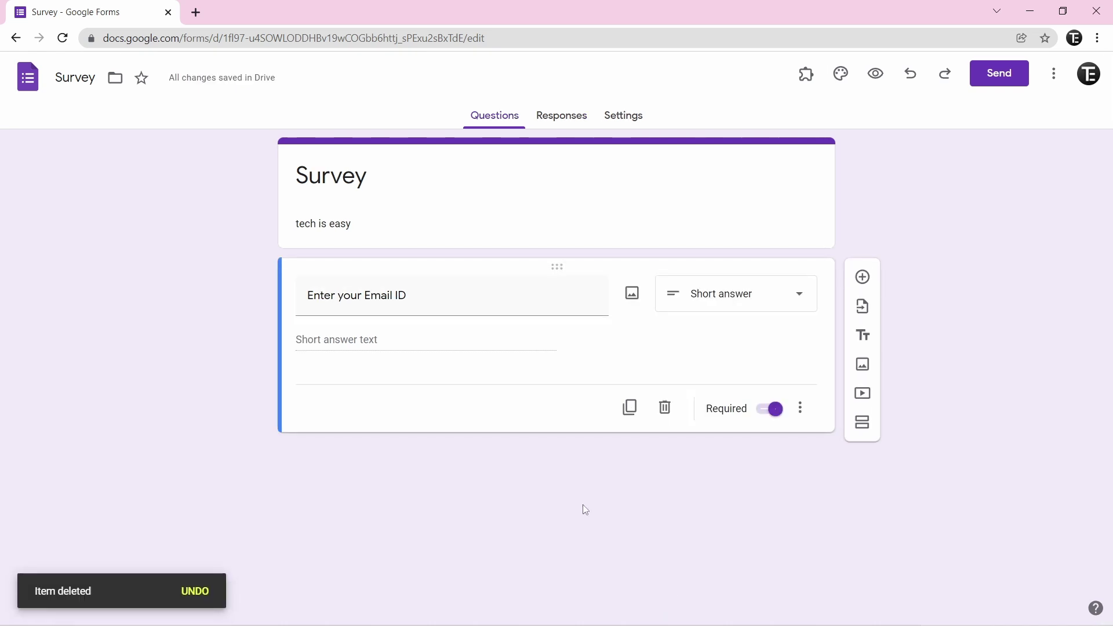
pyautogui.click(915, 85)
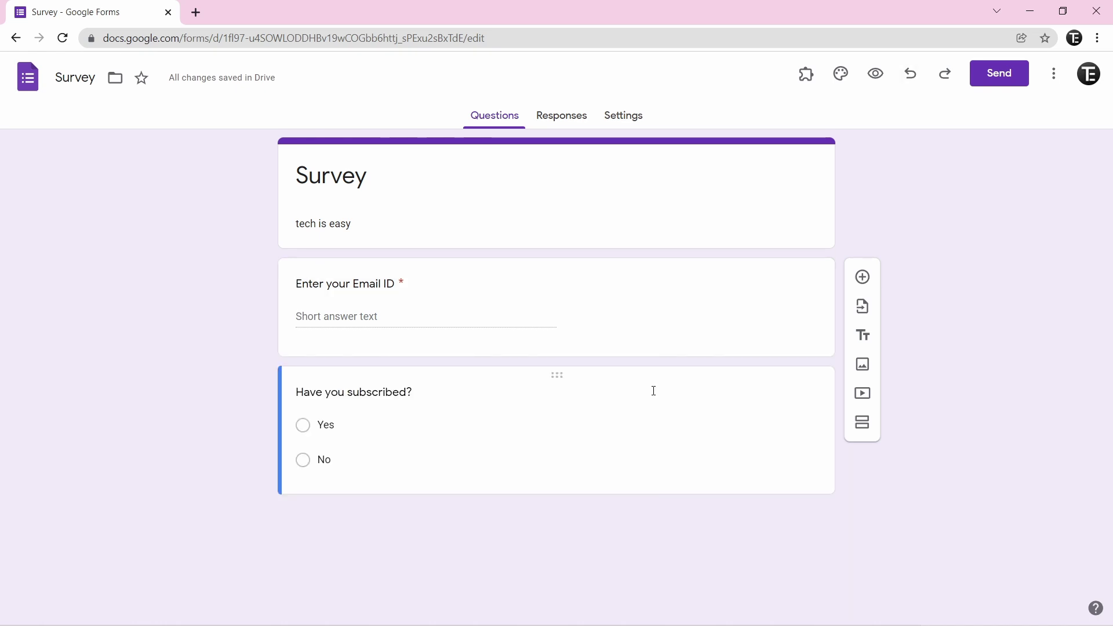
# - Add a required Paragraph question 'Do you have any suggestions?'
pyautogui.click(864, 278)
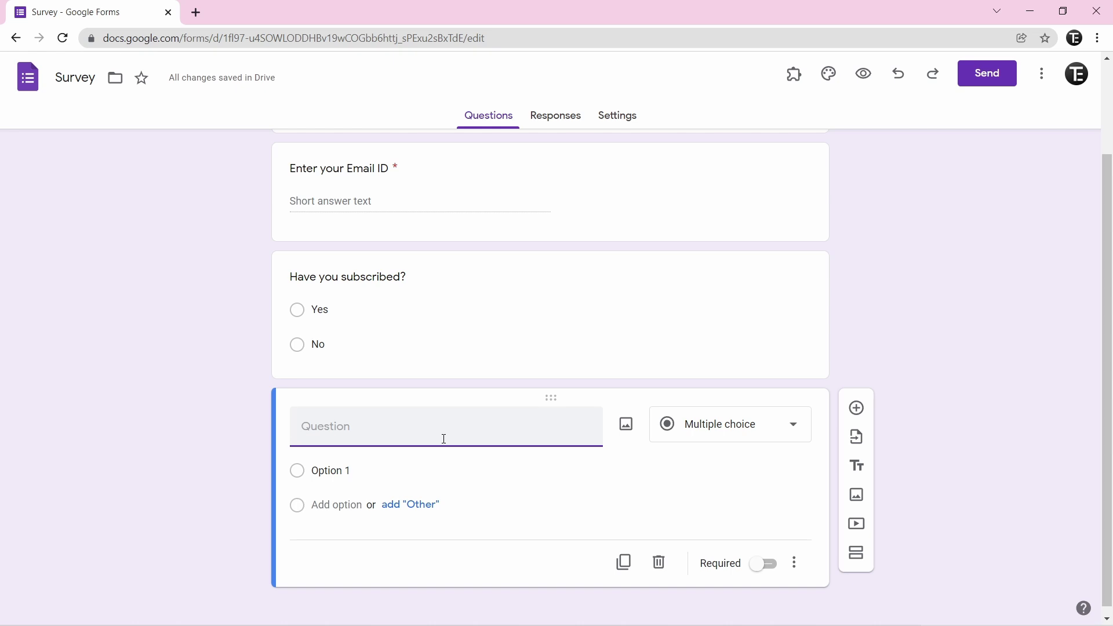
pyautogui.write('Do you have any suggestions?')
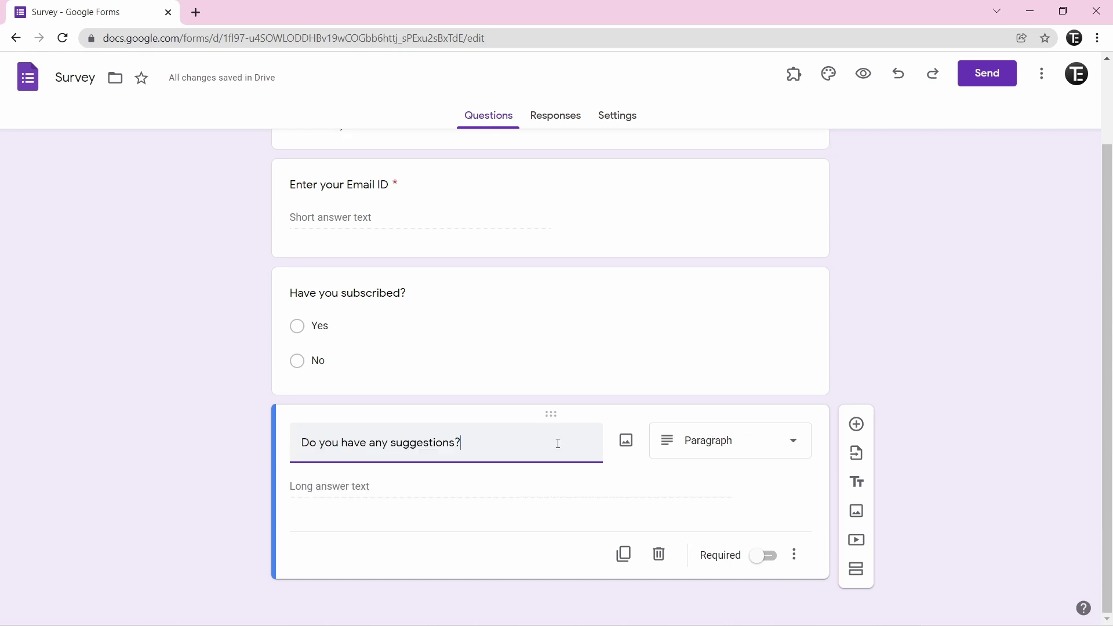
pyautogui.click(721, 445)
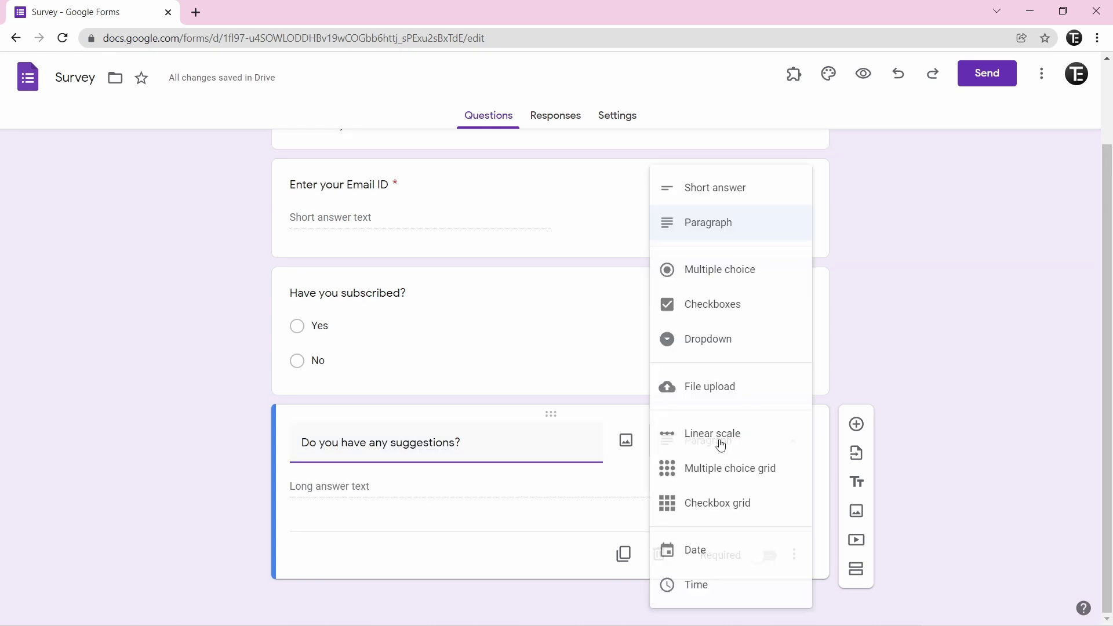
pyautogui.click(712, 233)
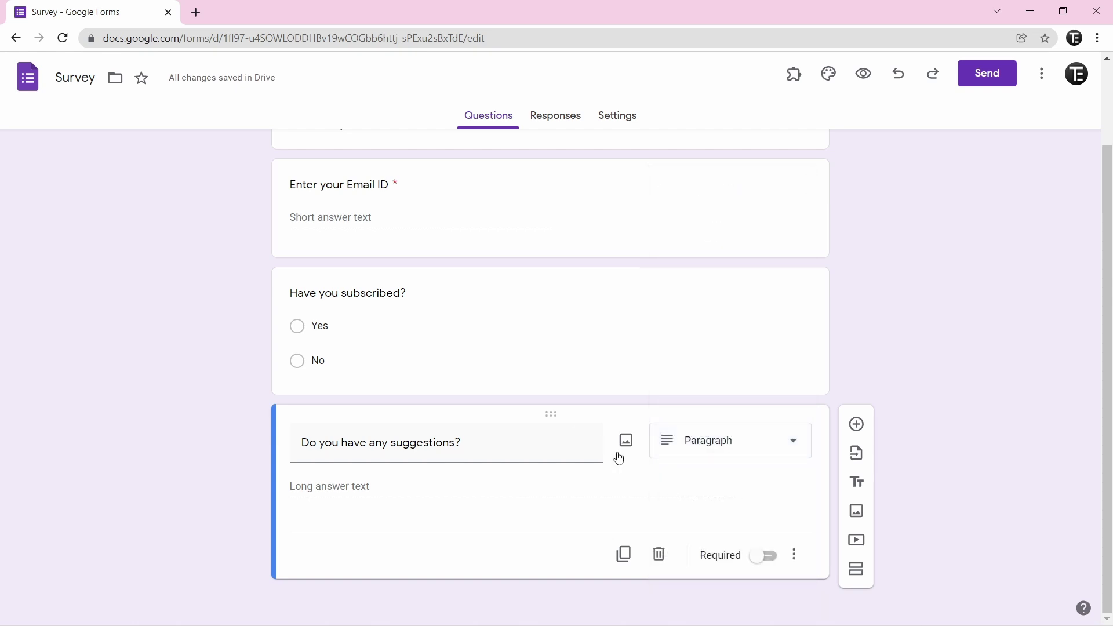
pyautogui.click(759, 560)
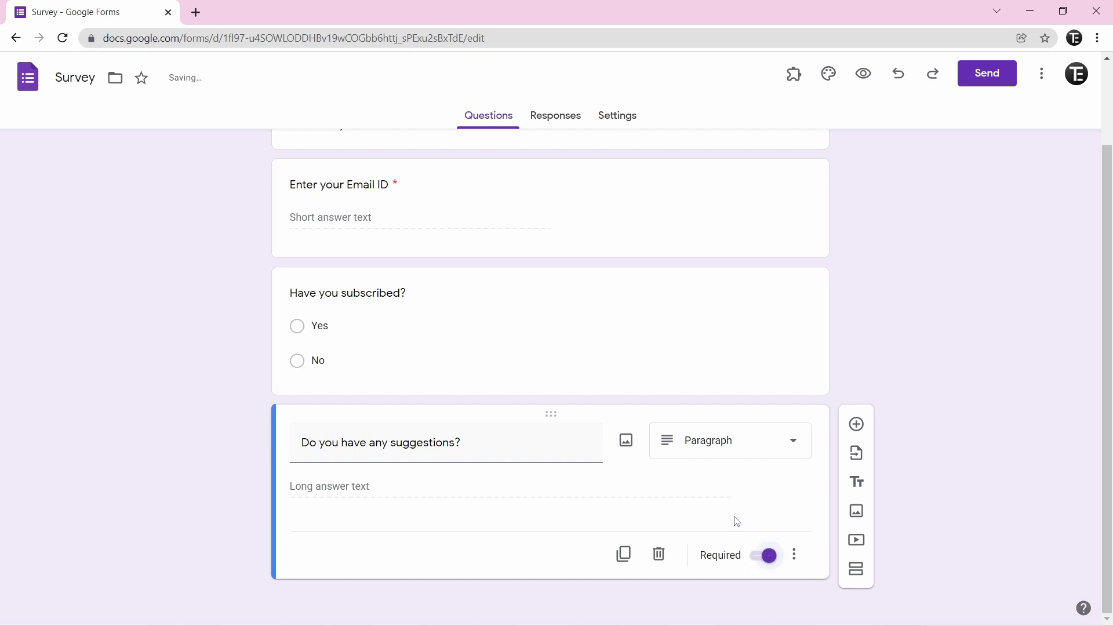
# - Turn on Required for the 'Have you subscribed?' question
pyautogui.click(609, 301)
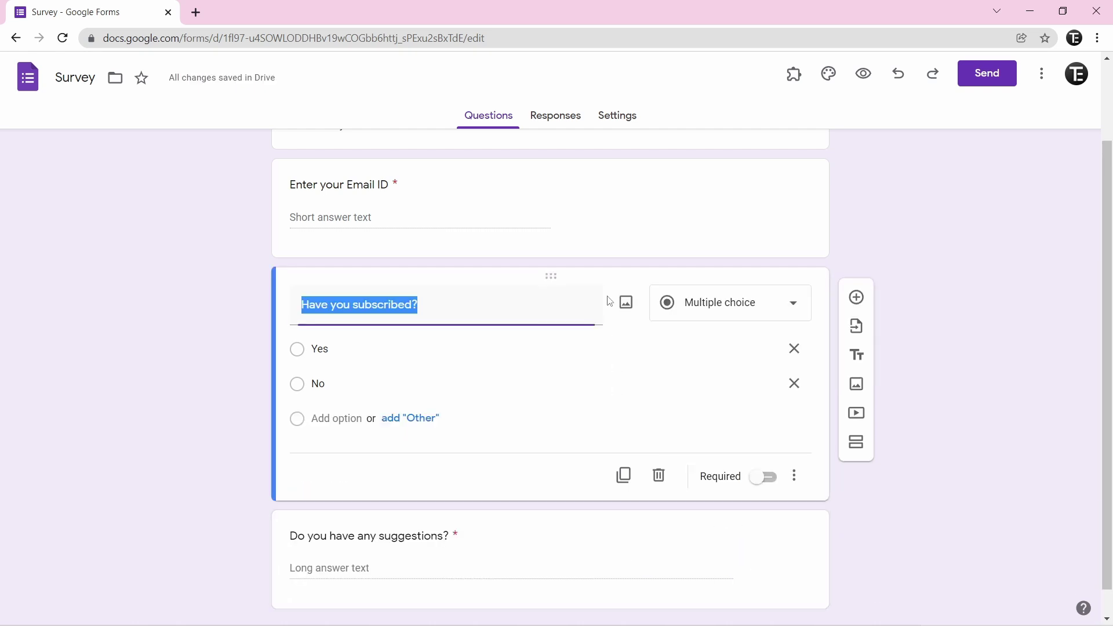
pyautogui.click(766, 482)
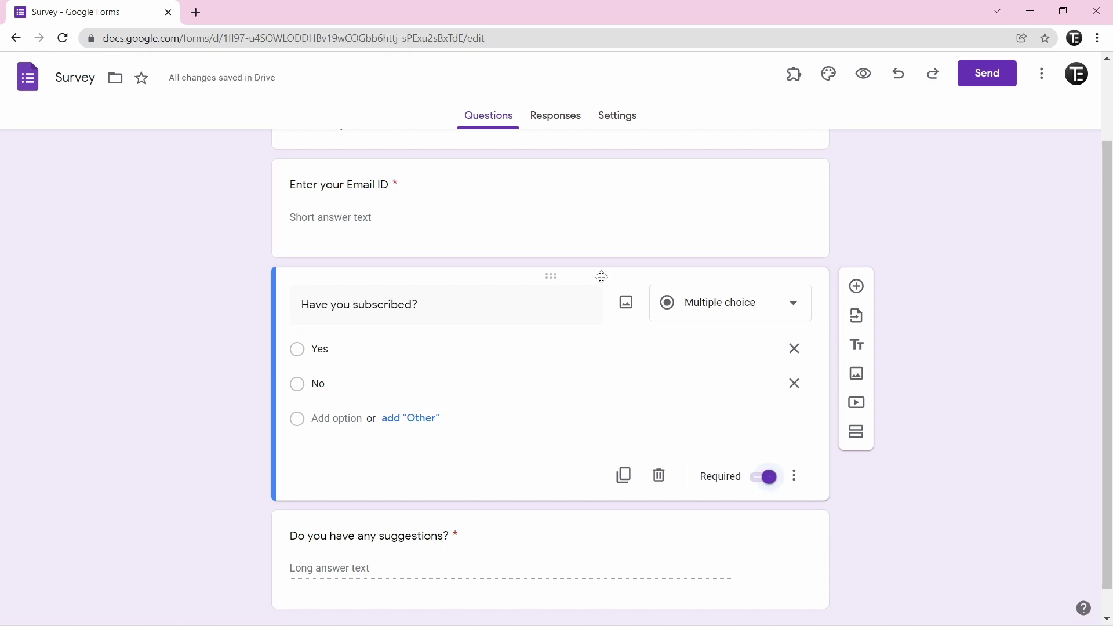
# - Preview the Survey form in a new tab, then return to the editor
pyautogui.click(866, 84)
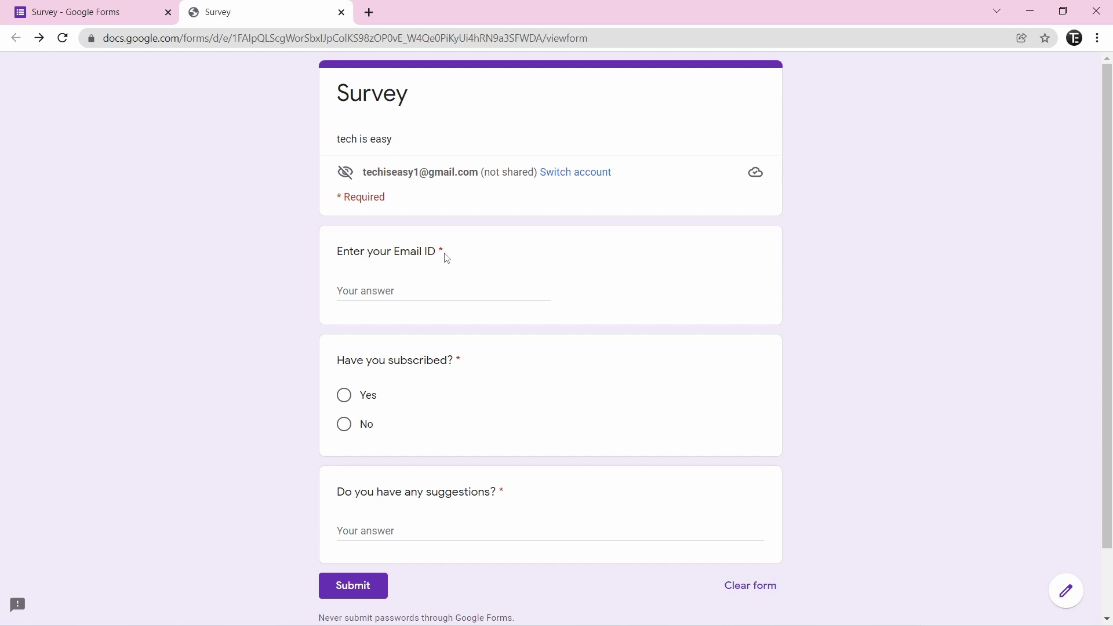
pyautogui.hotkey('ctrl', 'shift', 'Tab')
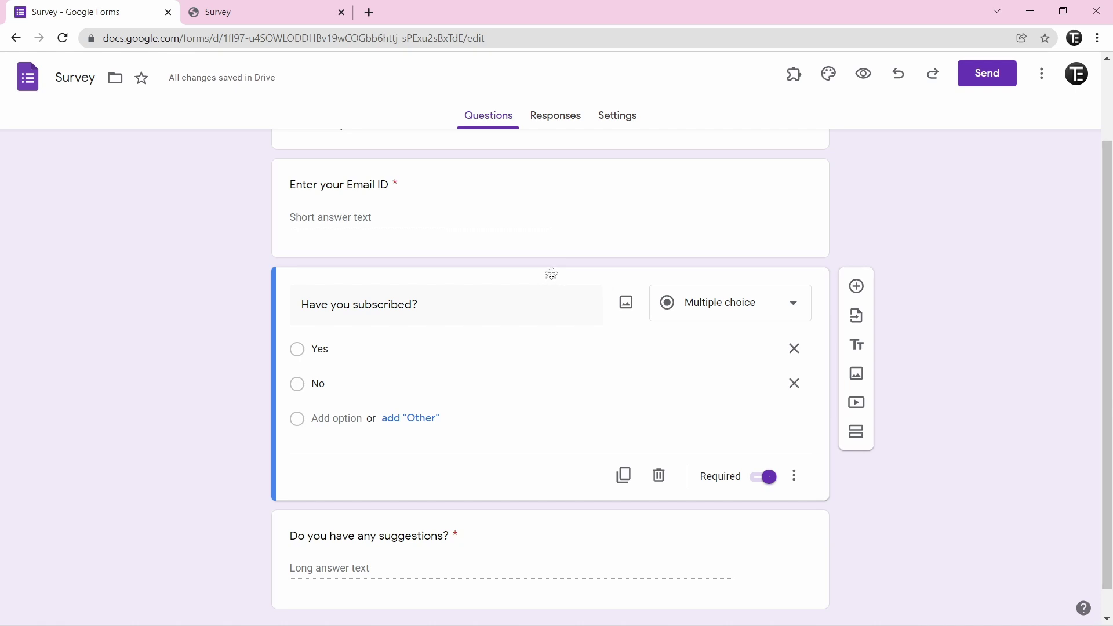
# - Drag 'Have you subscribed?' above the email question and bring up theme options
pyautogui.moveTo(550, 269); pyautogui.dragTo(554, 244)
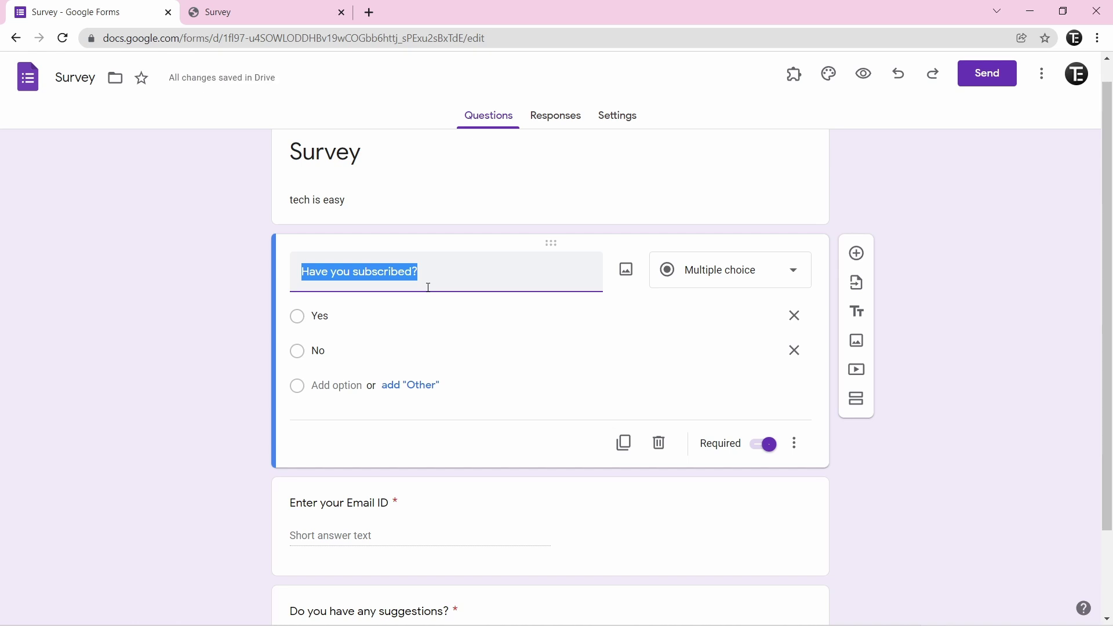
pyautogui.click(831, 85)
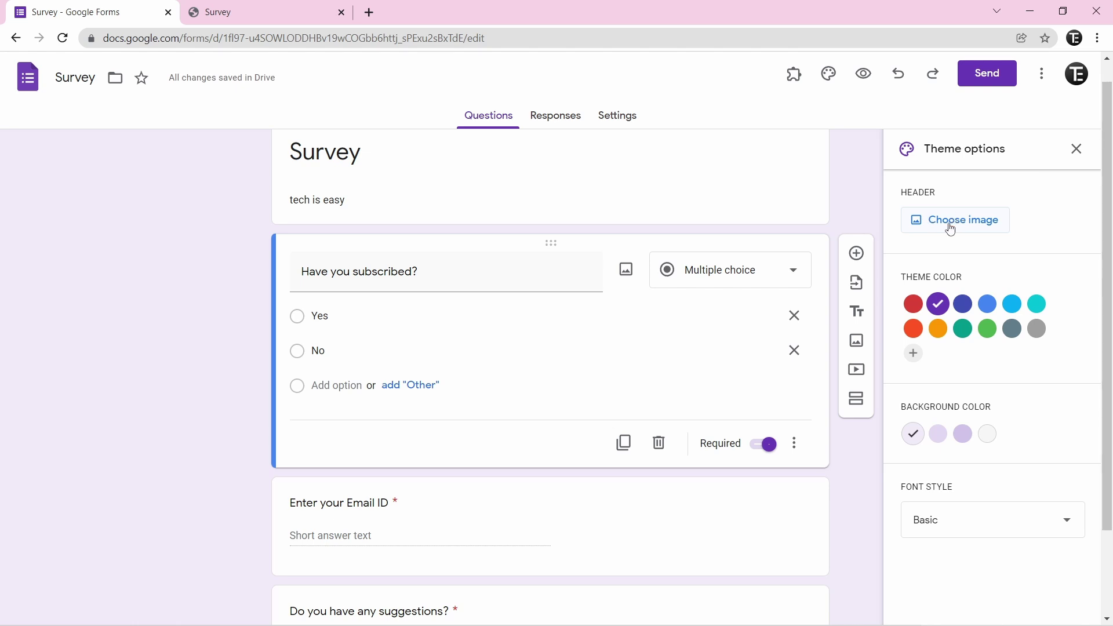
# - Insert the starry night-sky flashlight image as the form's header
pyautogui.click(951, 231)
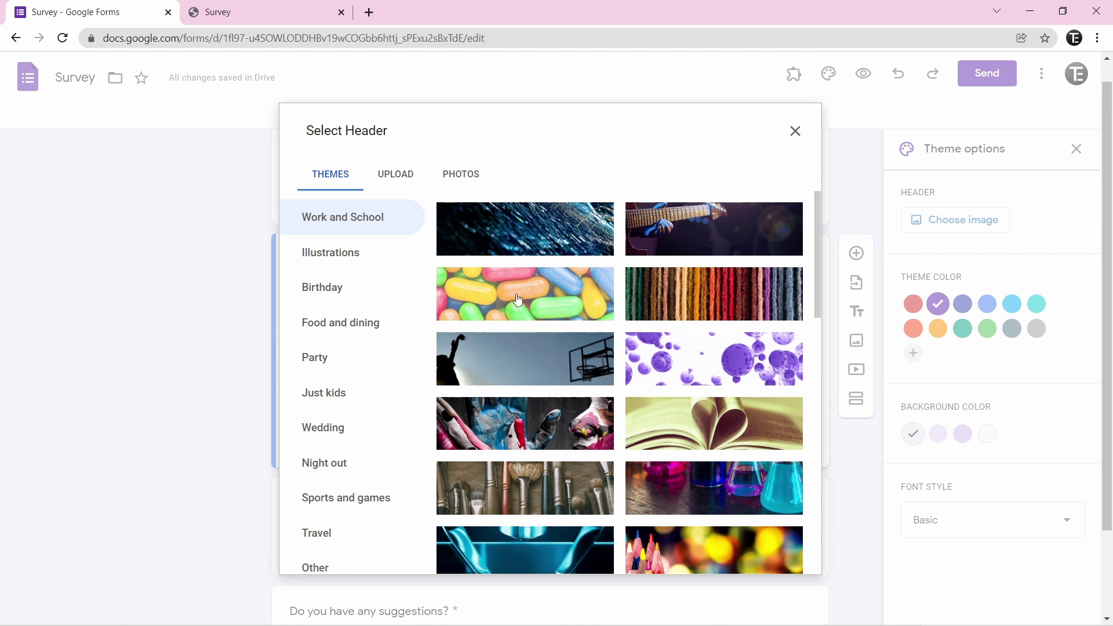
pyautogui.click(398, 174)
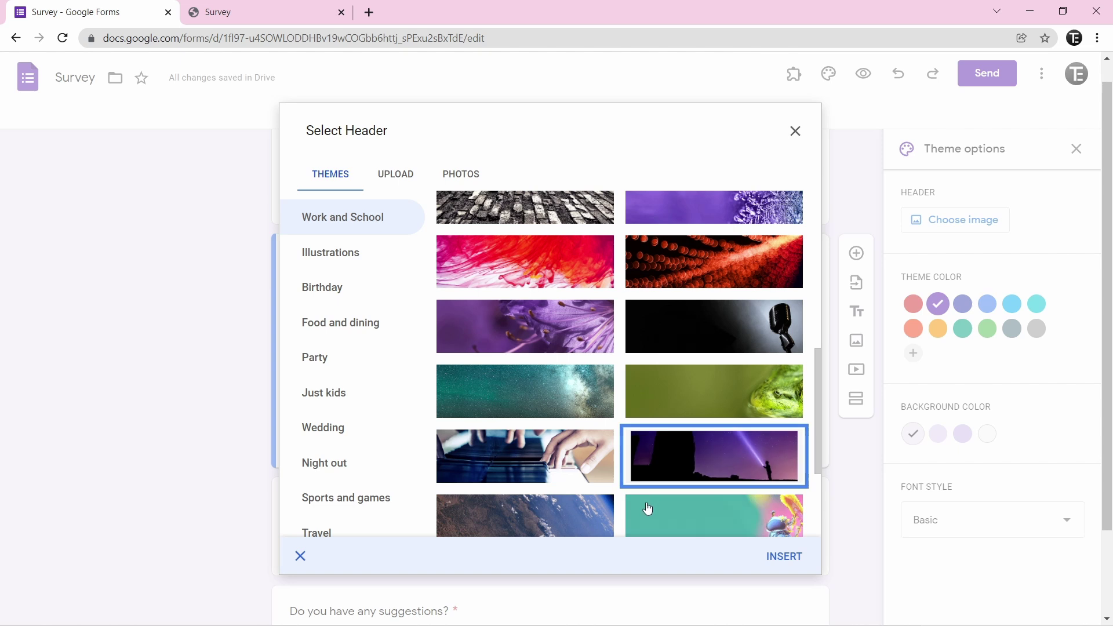
pyautogui.click(786, 557)
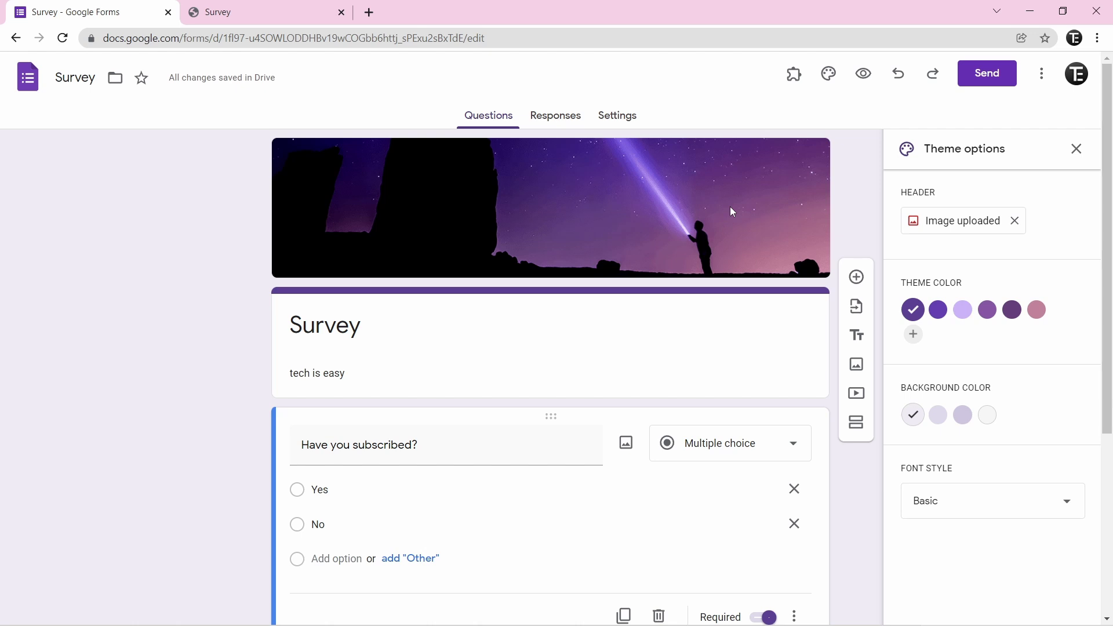
# - Apply the light lavender theme colour, the third (lavender) background and Formal font, then preview the form
pyautogui.click(965, 319)
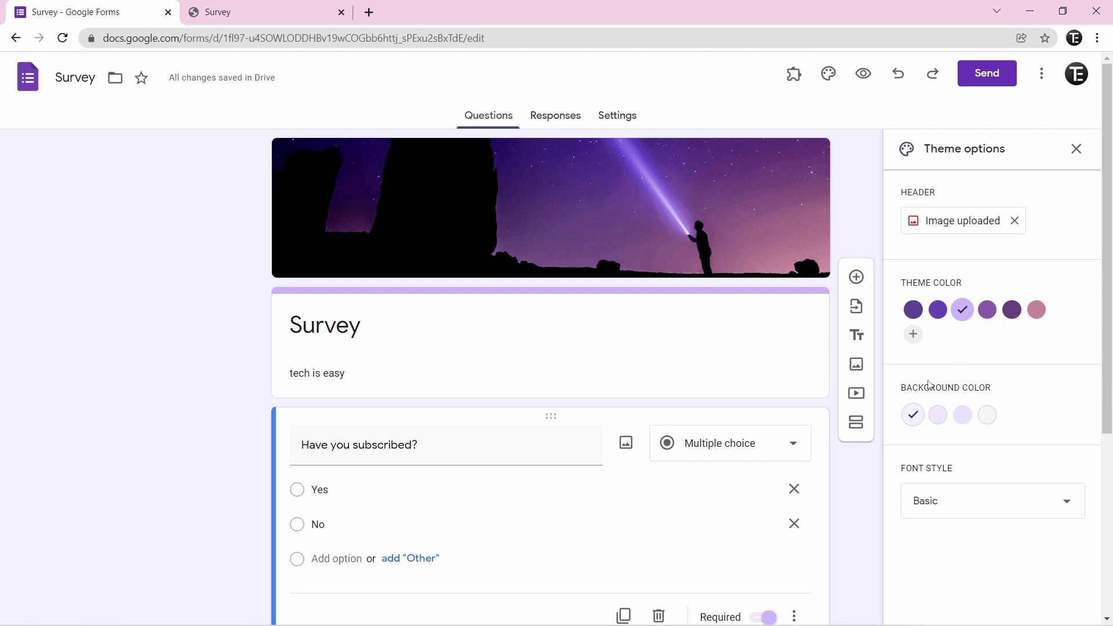
pyautogui.click(963, 419)
pyautogui.click(951, 505)
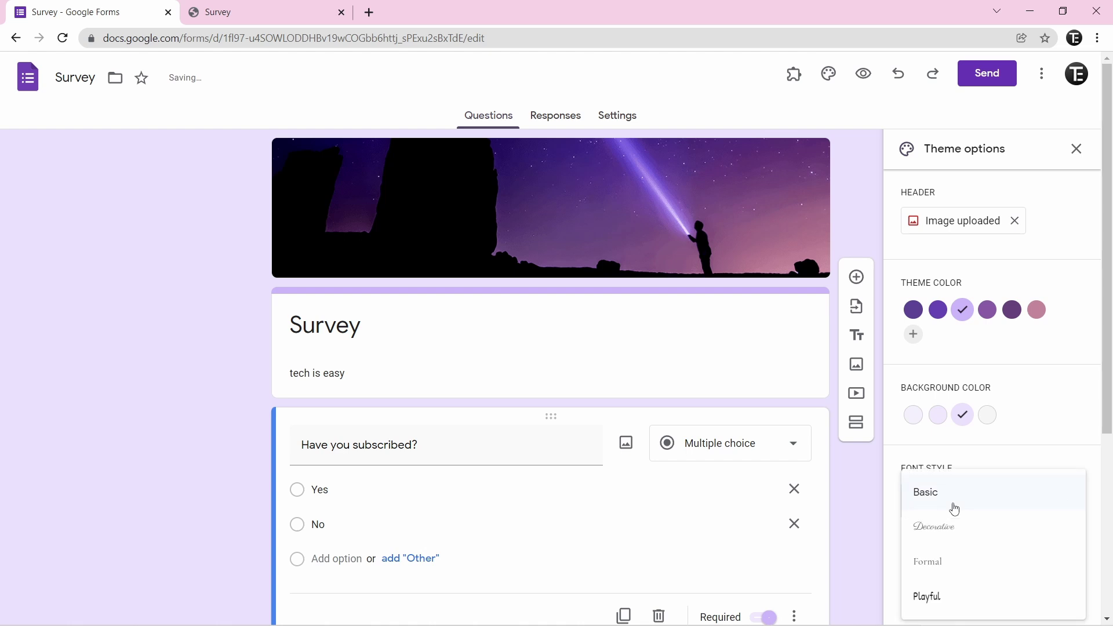
pyautogui.click(951, 561)
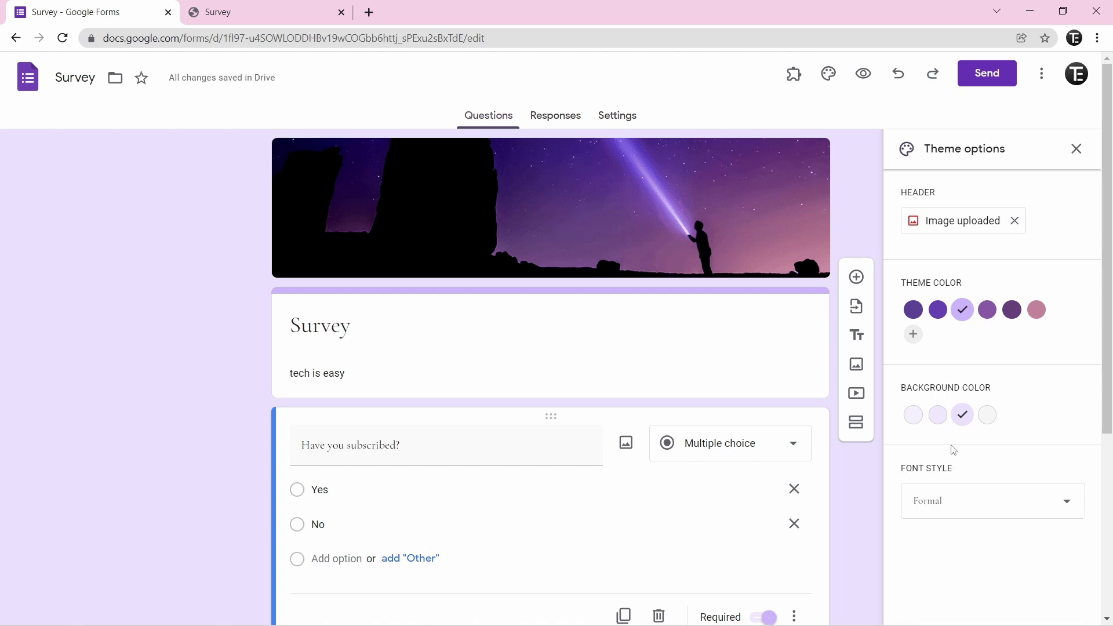
pyautogui.click(864, 77)
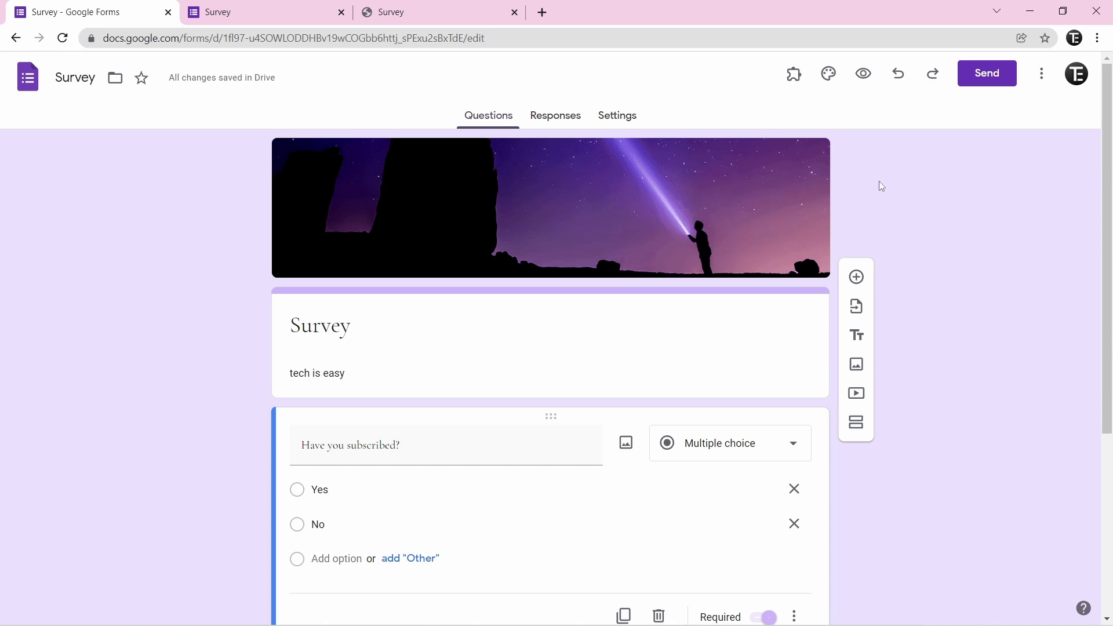
# - Copy a shortened forms.gle link to the Survey form from the Send dialog's link tab
pyautogui.click(982, 86)
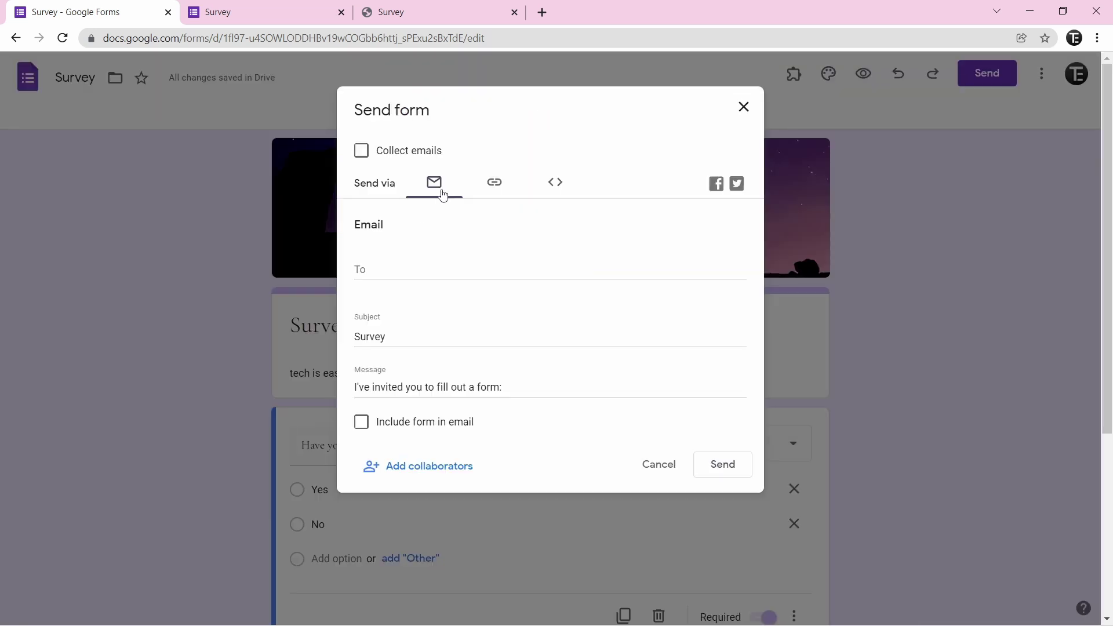
pyautogui.click(376, 268)
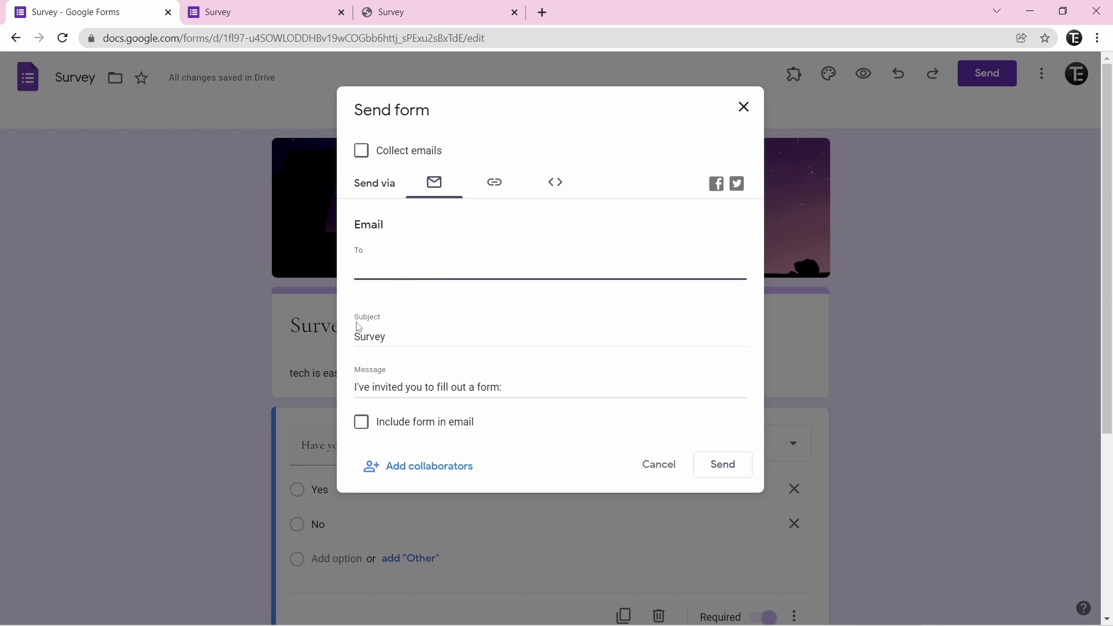
pyautogui.click(436, 248)
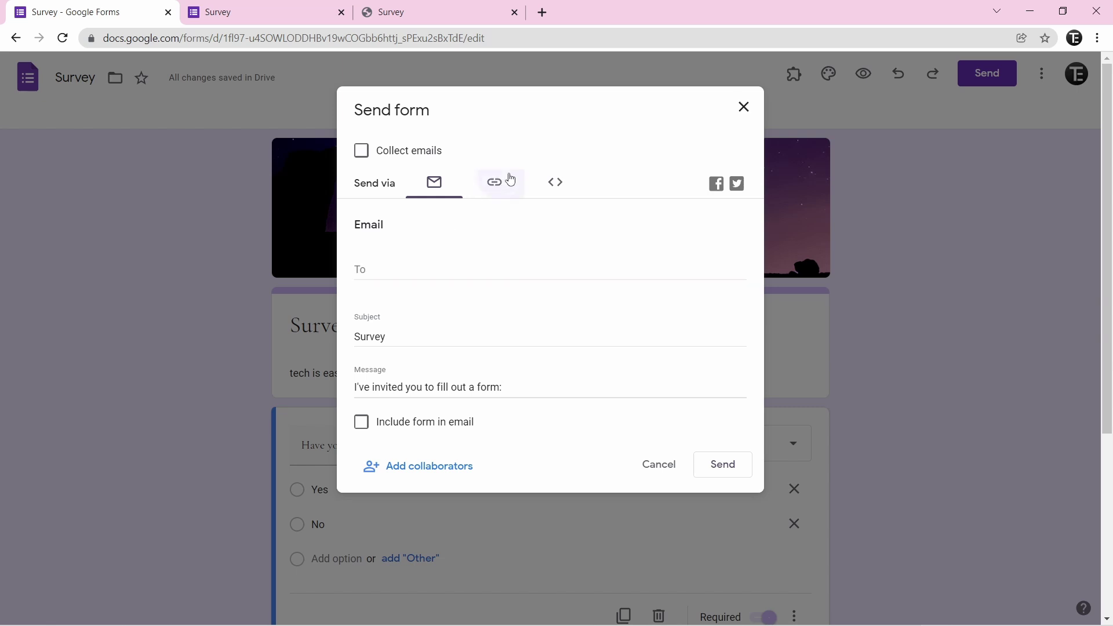
pyautogui.click(503, 179)
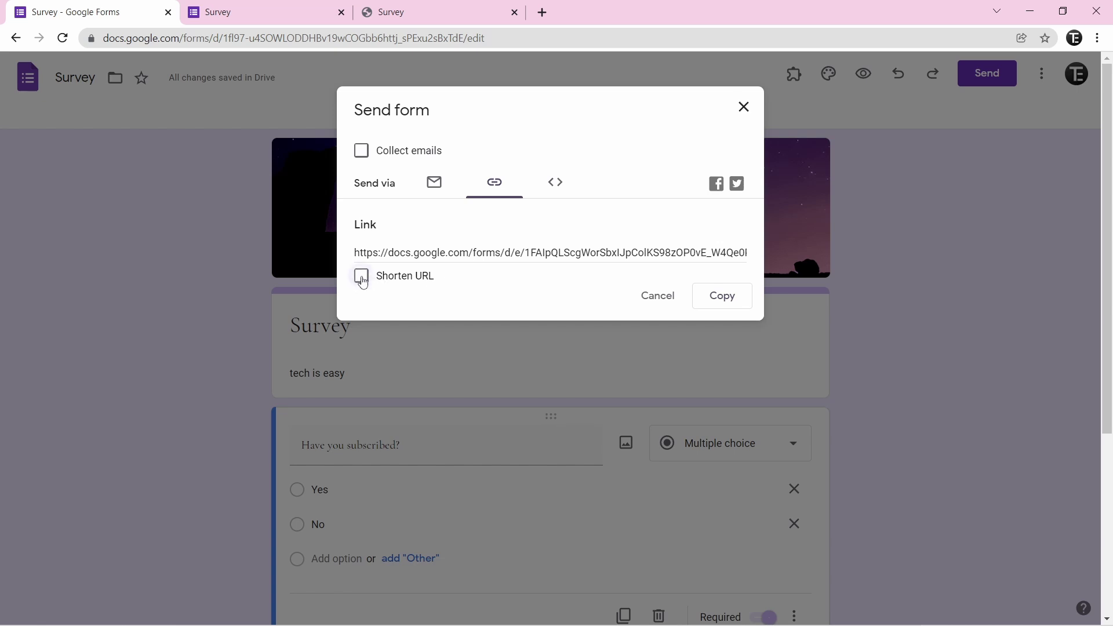
pyautogui.click(362, 279)
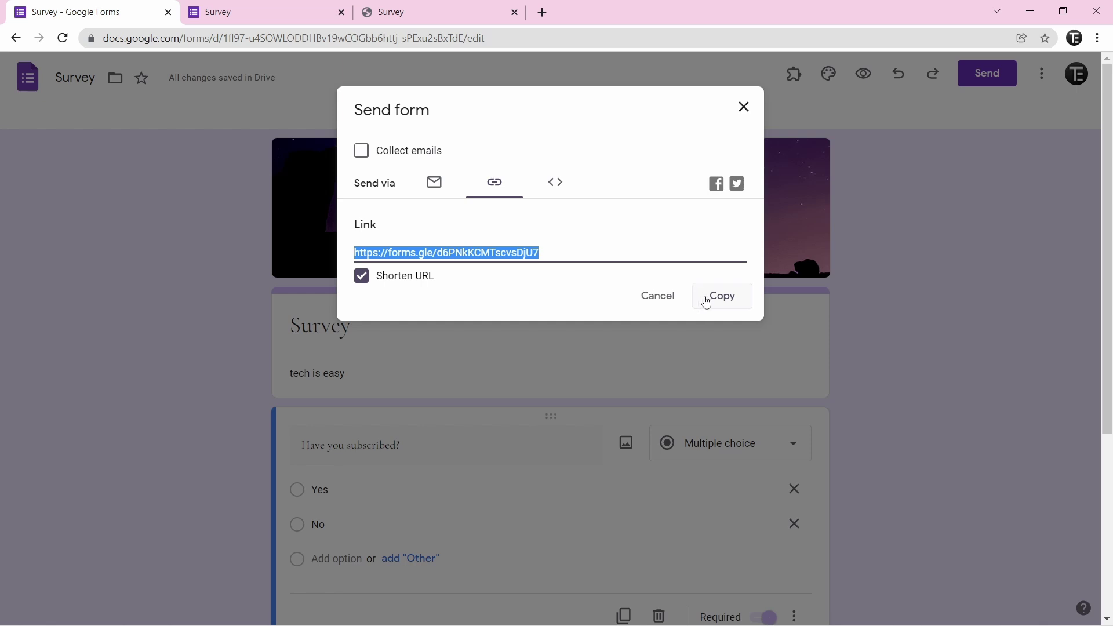
pyautogui.click(707, 299)
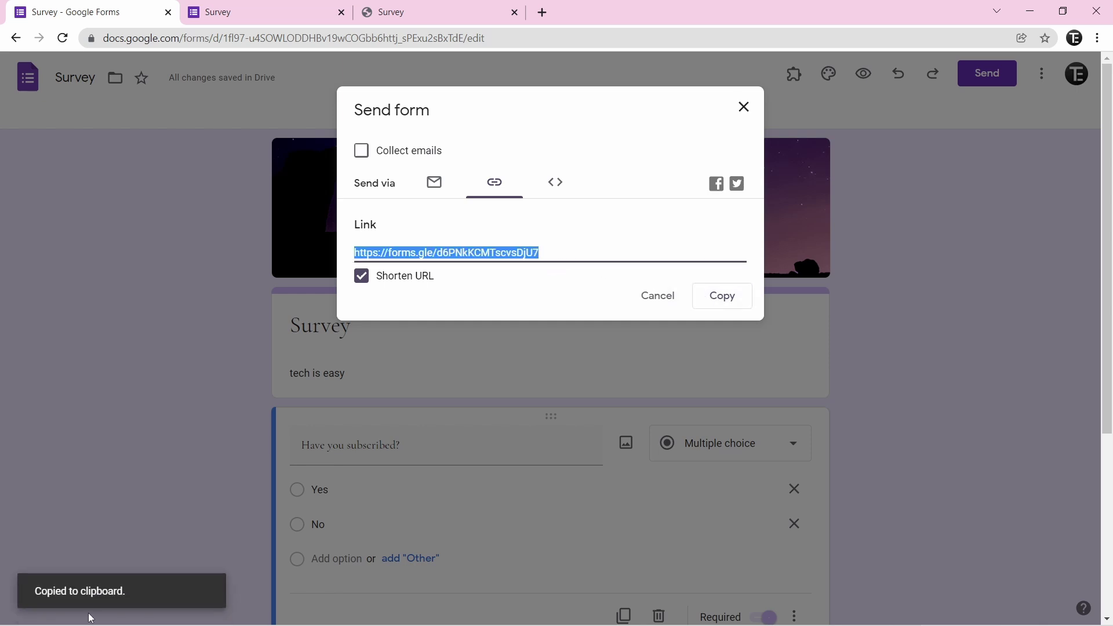
pyautogui.click(673, 208)
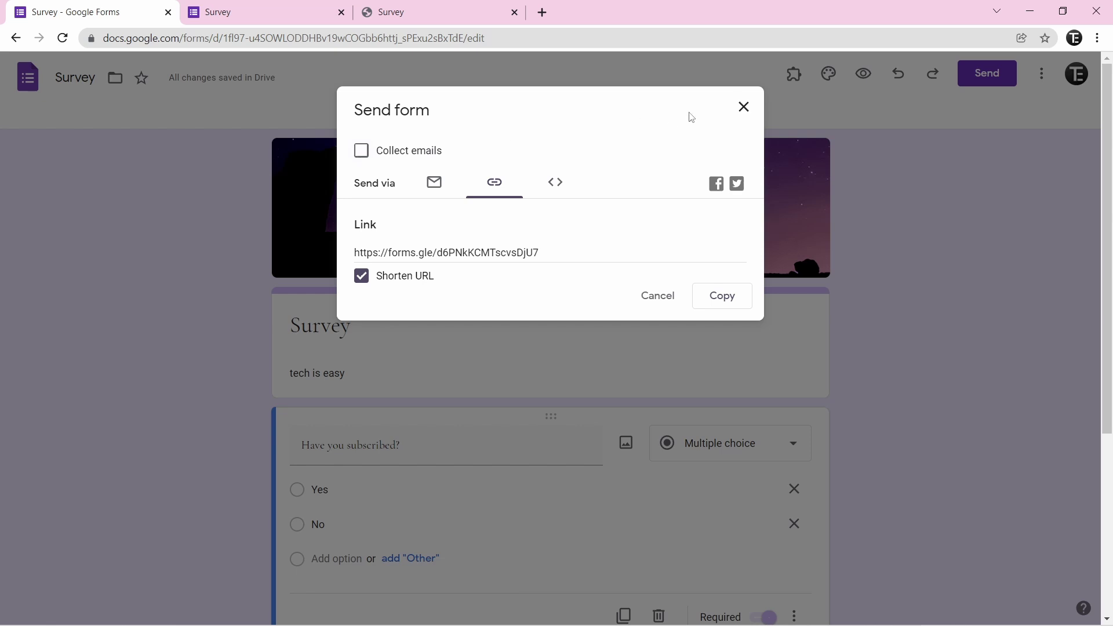
pyautogui.click(743, 107)
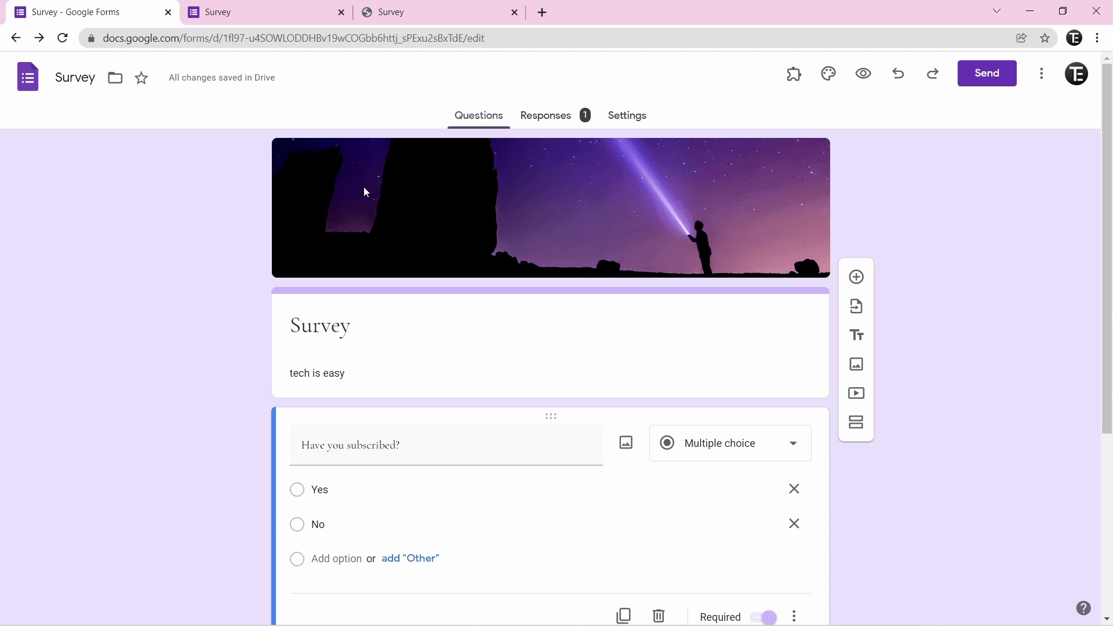
# - Review the single response in the Summary charts, then switch to the Question view
pyautogui.click(537, 118)
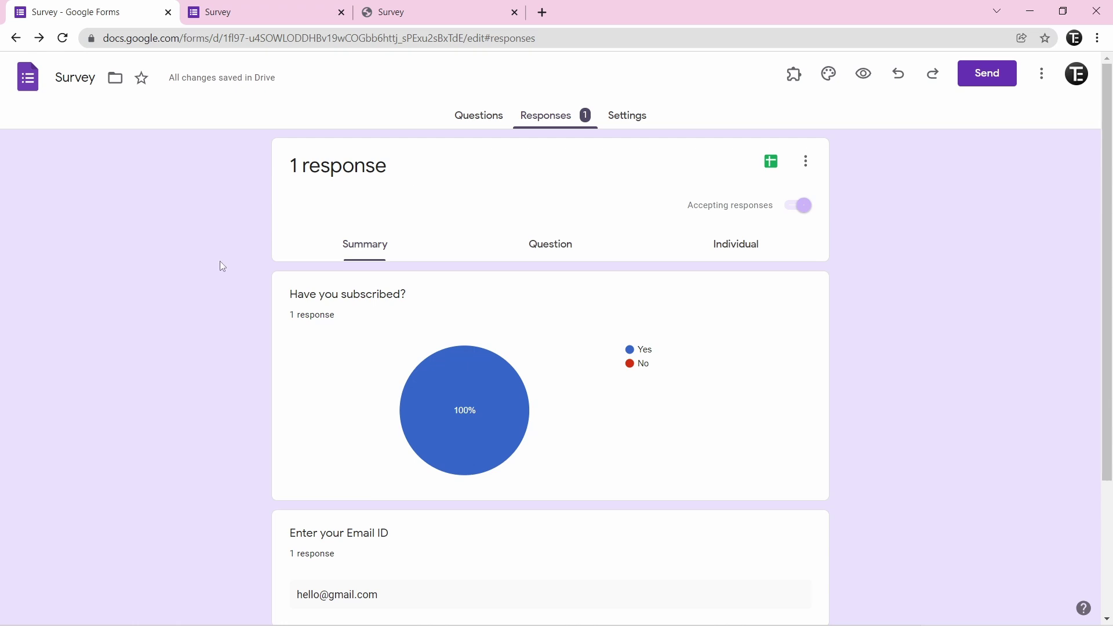
pyautogui.moveTo(467, 405)
pyautogui.scroll(-3, 464, 405)
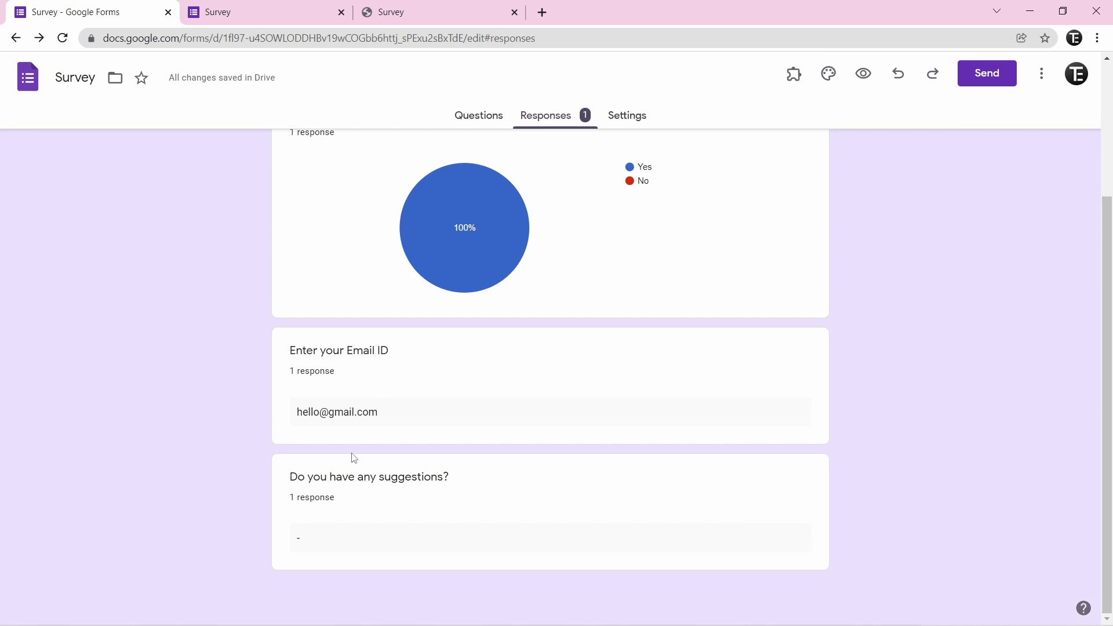
pyautogui.click(478, 352)
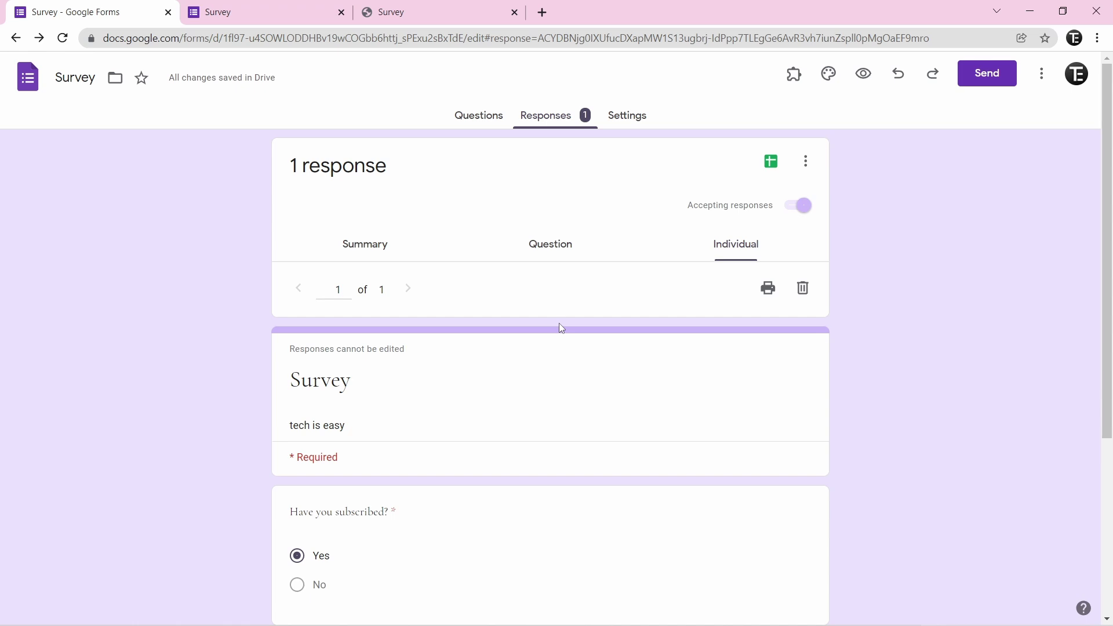
# - Export the responses to a new 'Survey (Responses)' Google Sheets spreadsheet
pyautogui.click(771, 168)
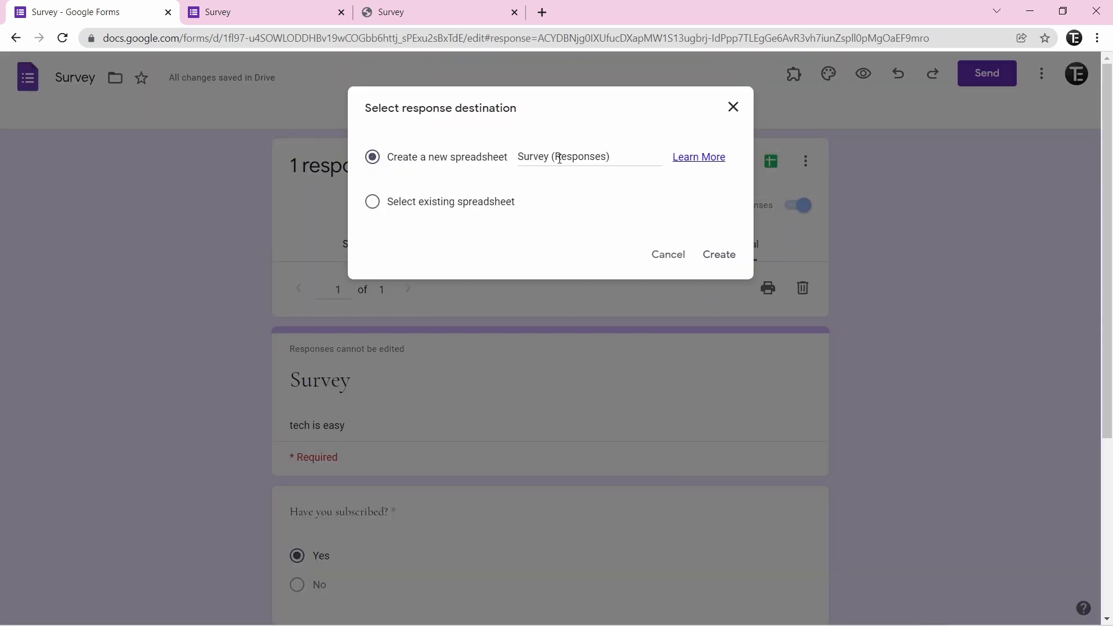
pyautogui.click(721, 258)
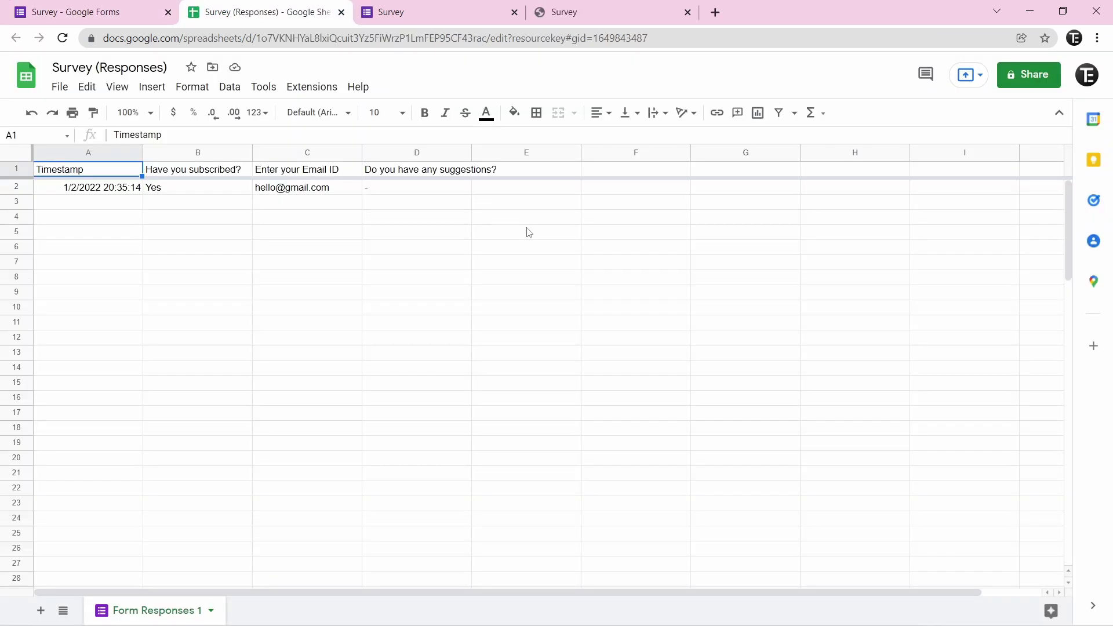